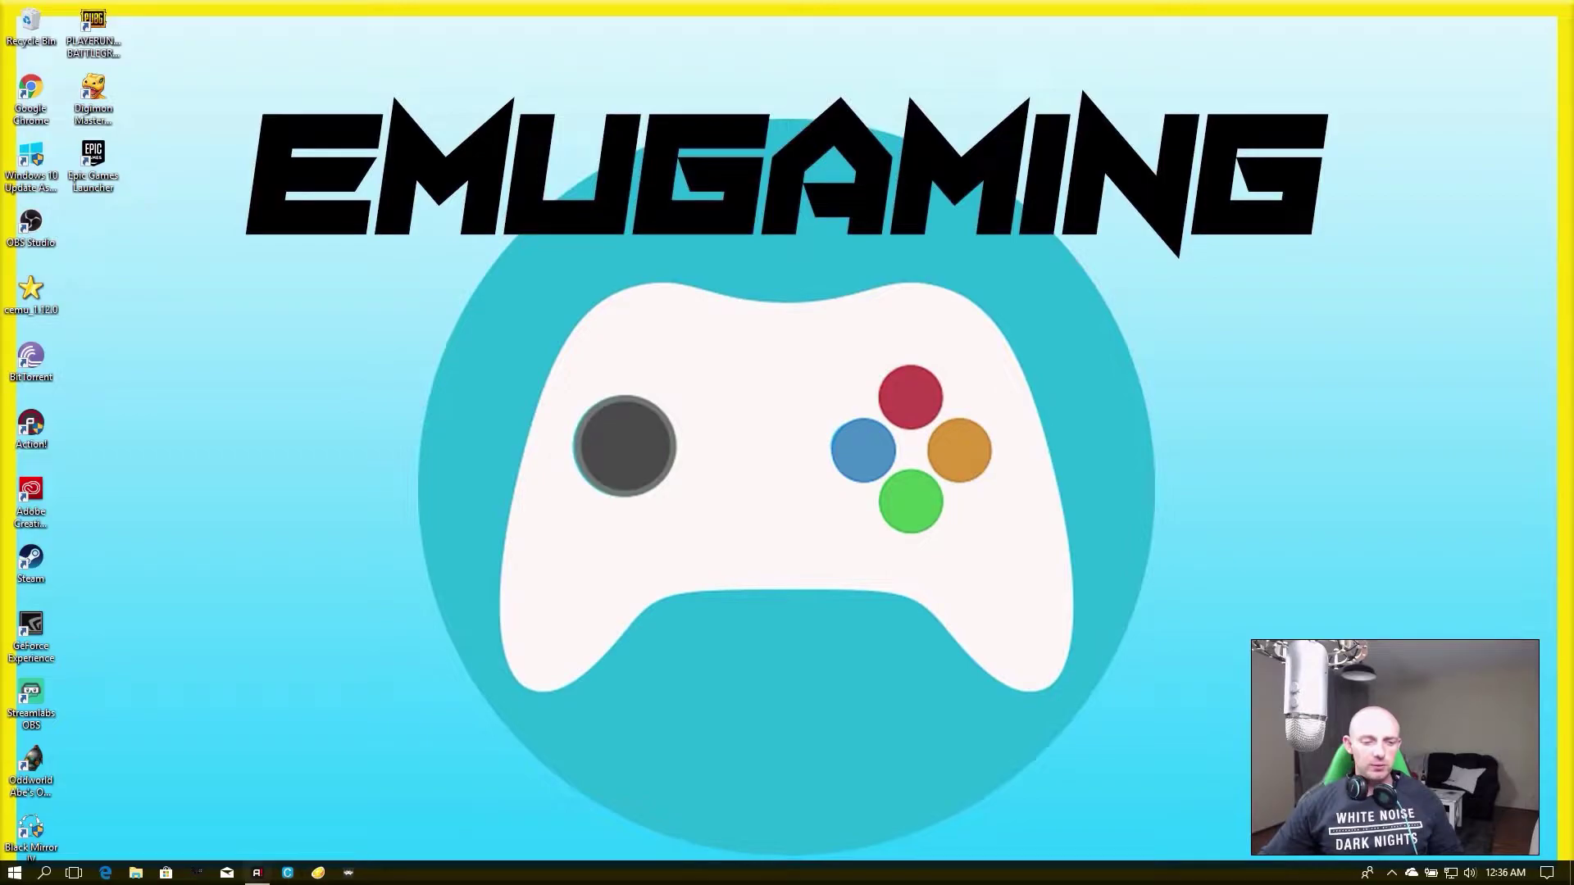
- Launch Cemu.exe from the desktop and approve the User Account Control prompt
left_click(287, 872)
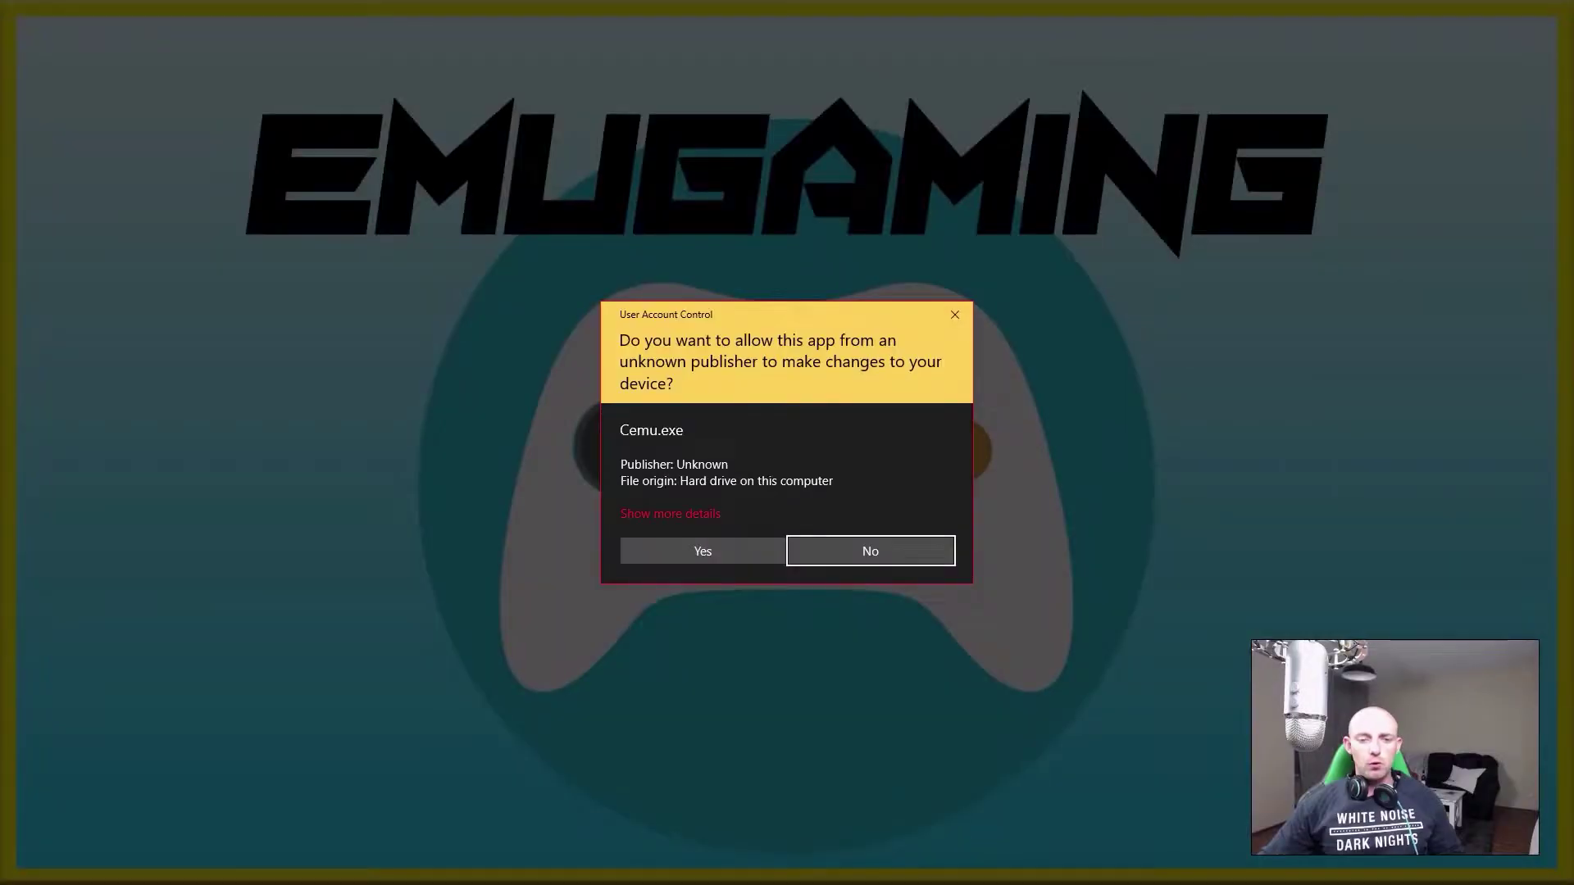
left_click(702, 551)
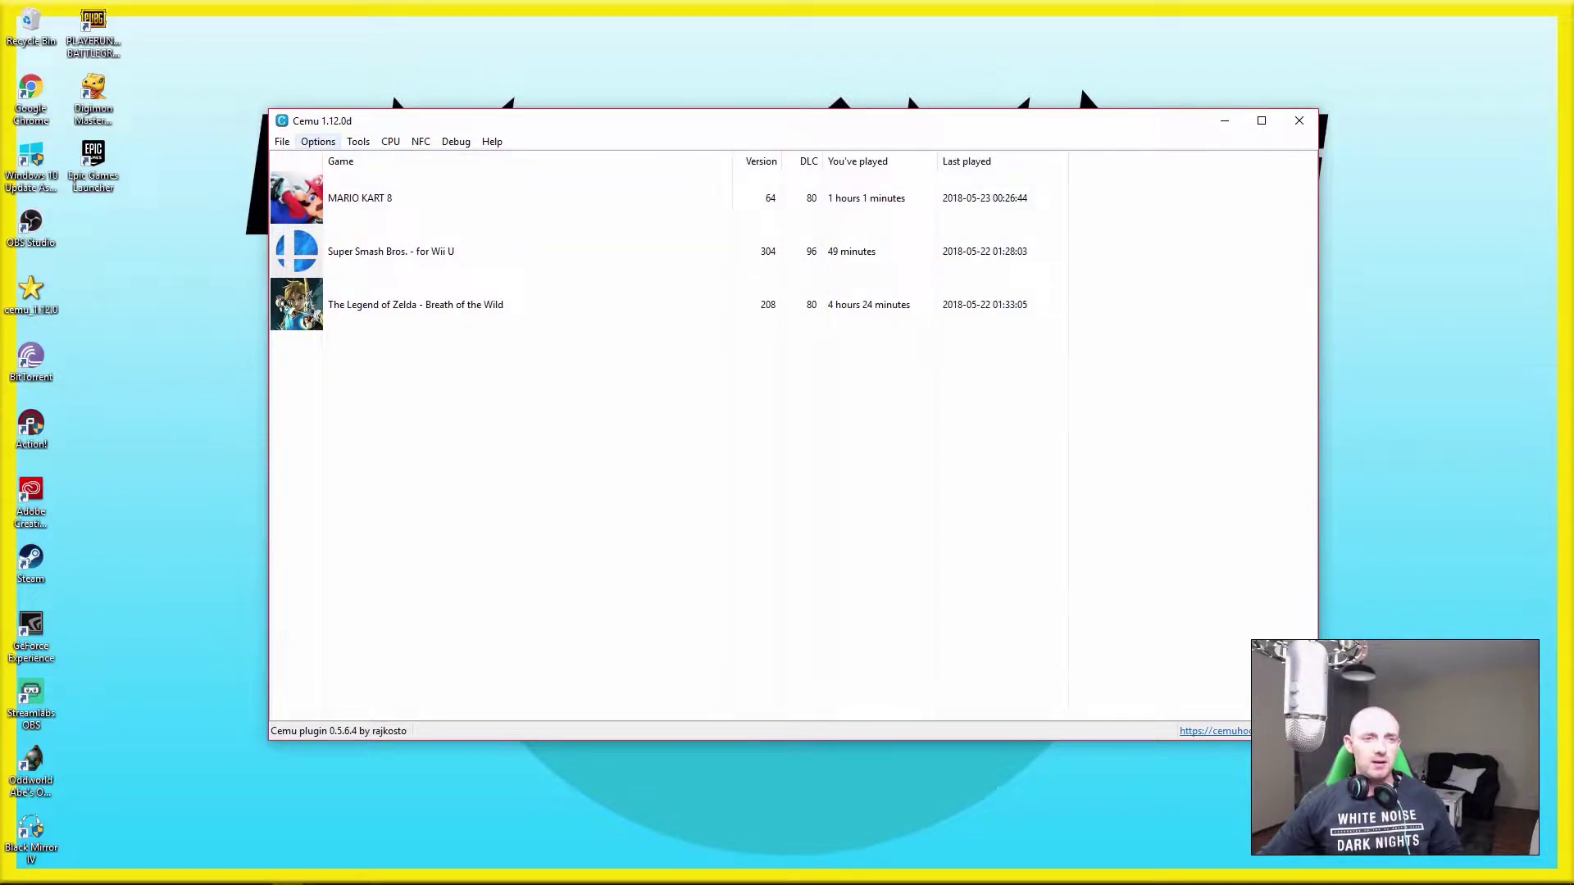
- Open Cemu's Options menu to reach the Experimental settings
left_click(318, 141)
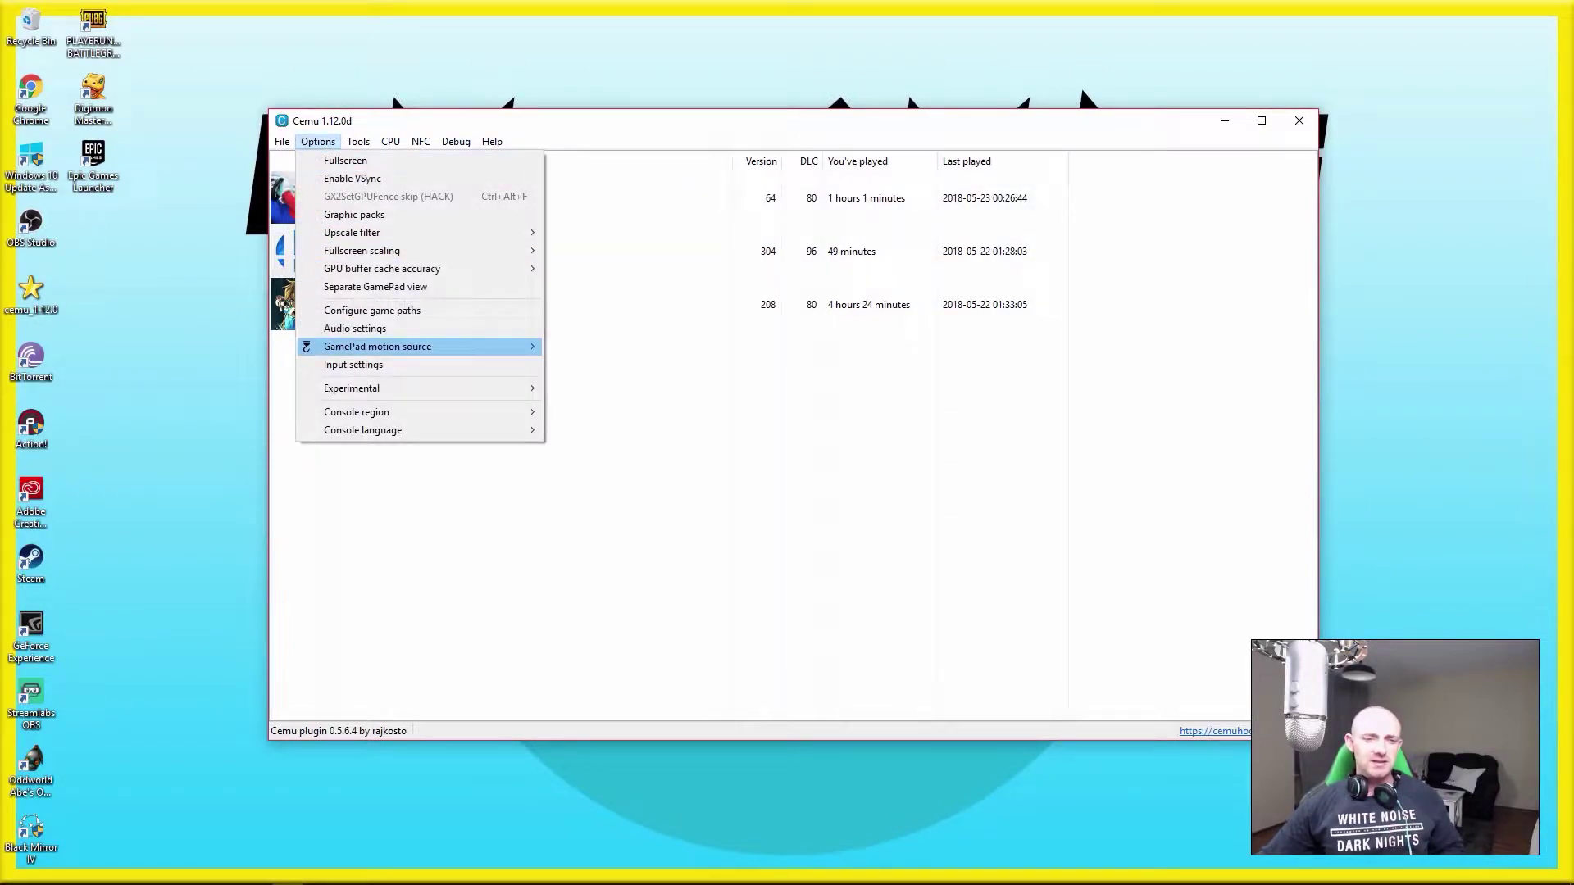
mouse_move(352, 388)
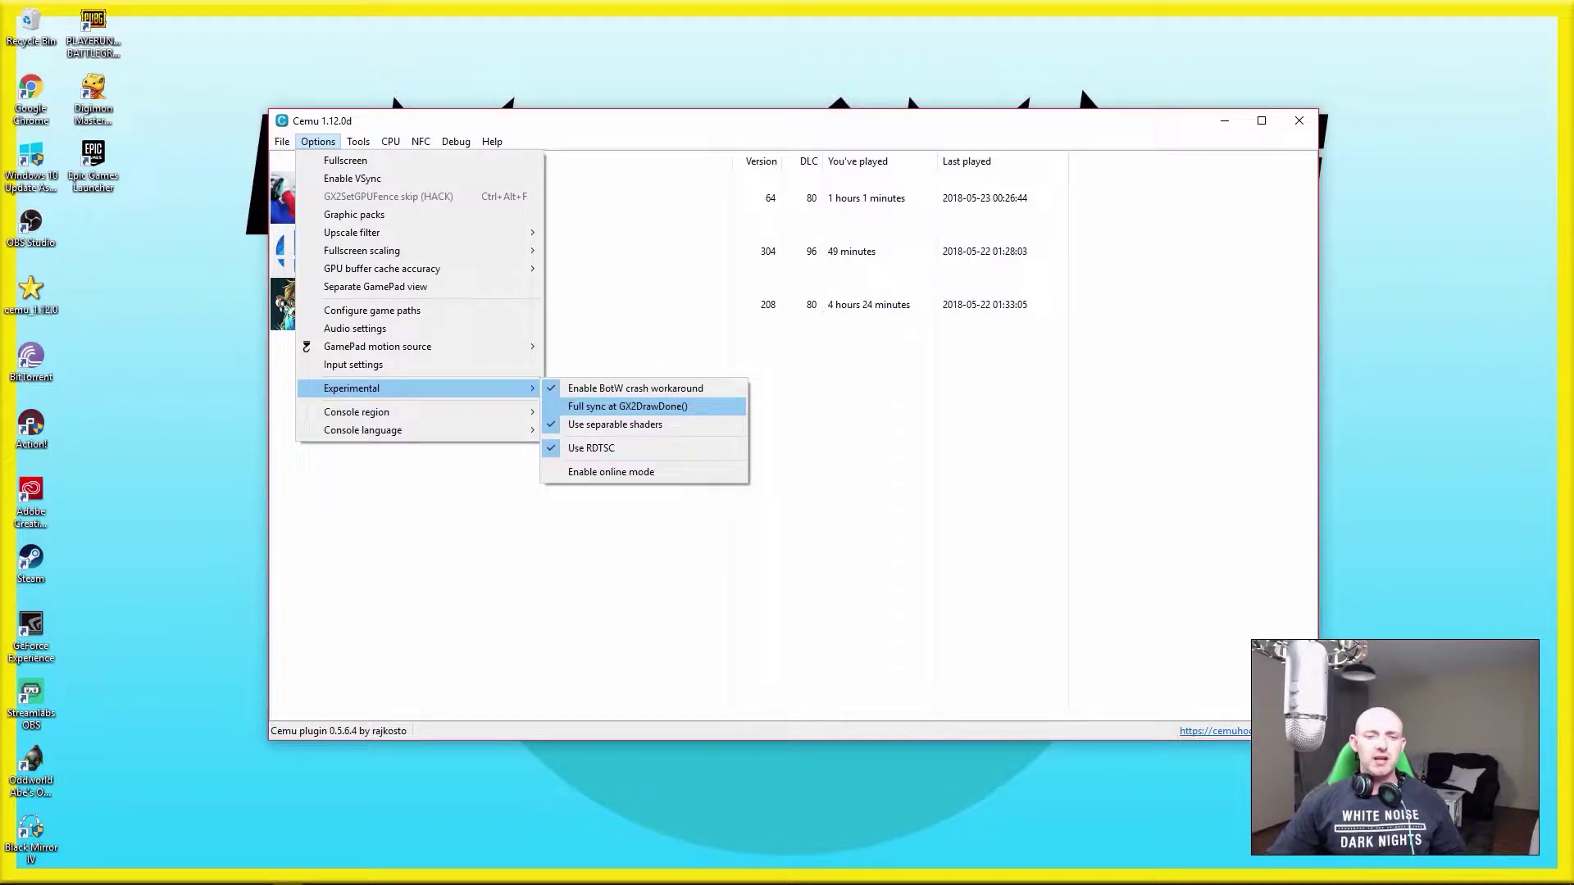
- Uncheck Full sync at GX2DrawDone(), launch Mario Kart 8, and view Audio settings while it loads
left_click(627, 406)
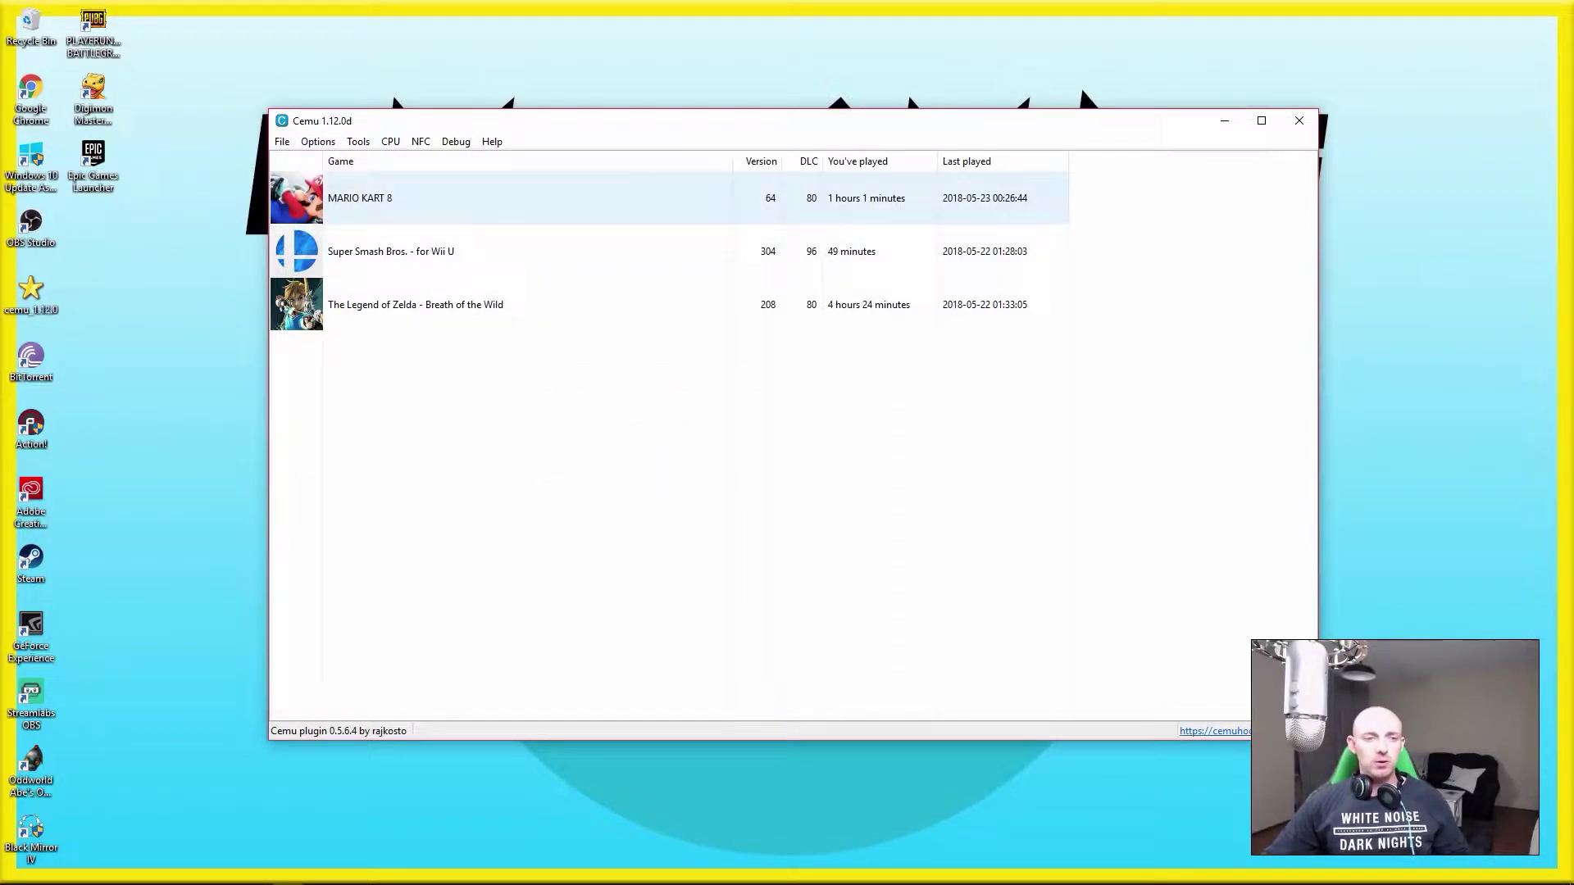
double_click(492, 198)
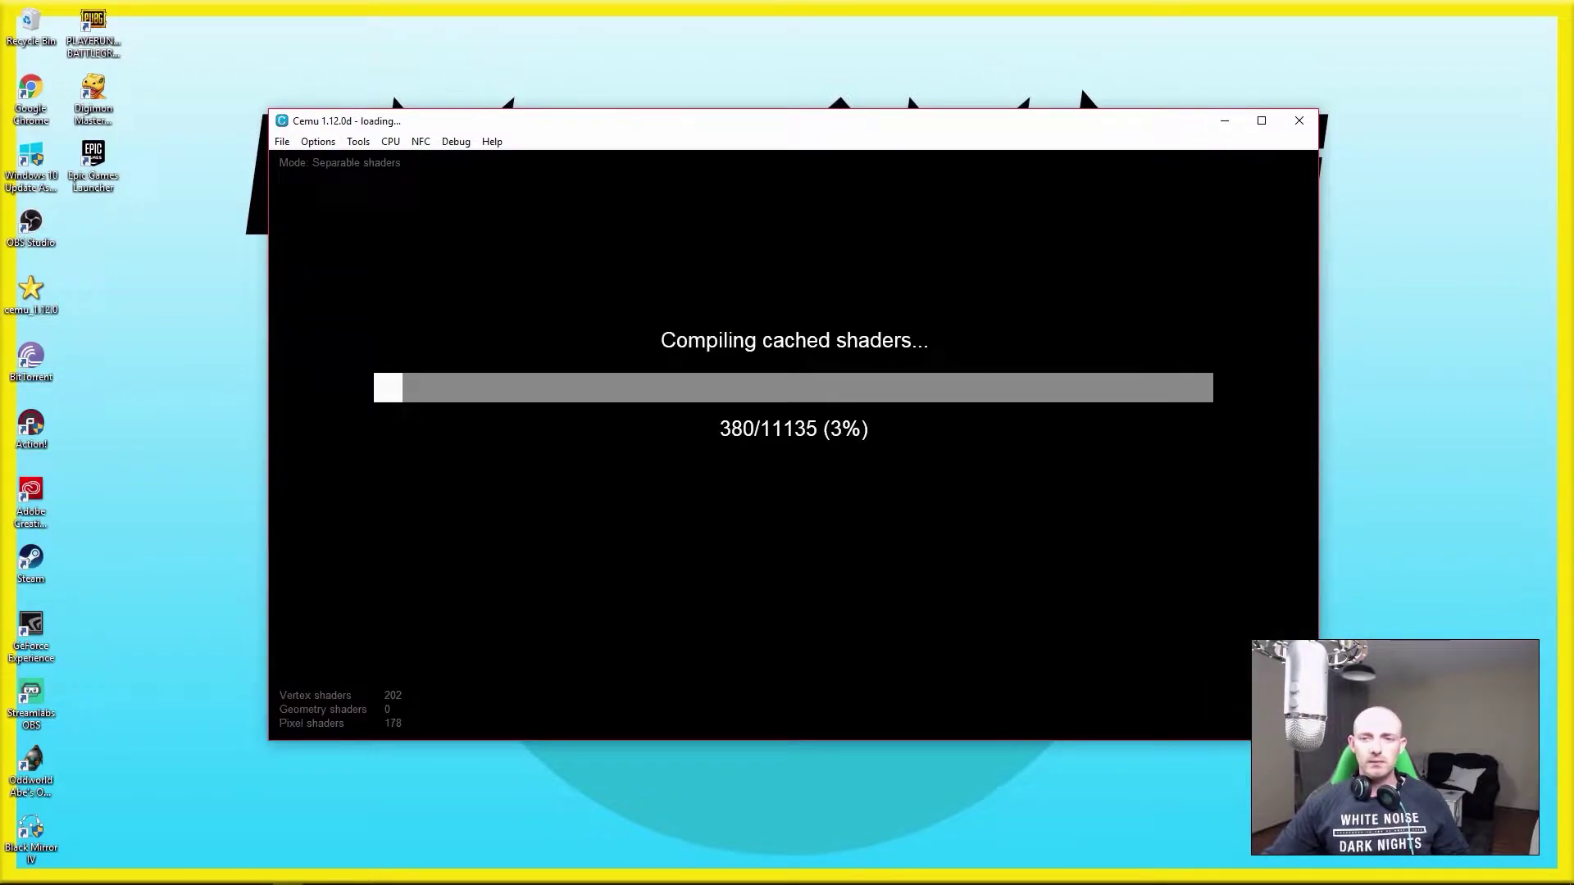
left_click(318, 141)
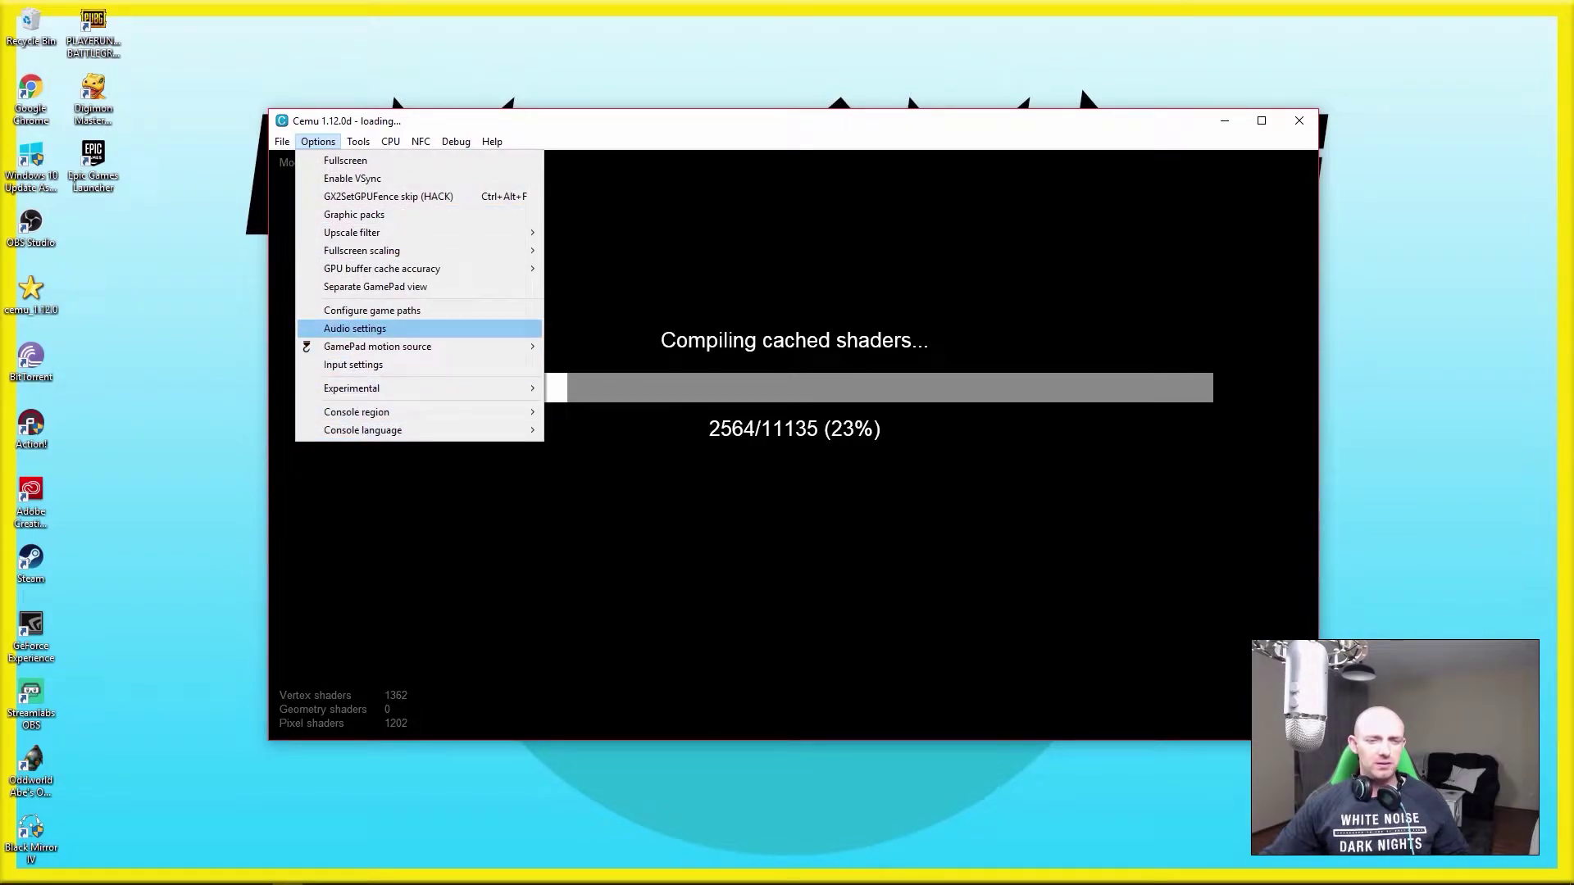
left_click(354, 328)
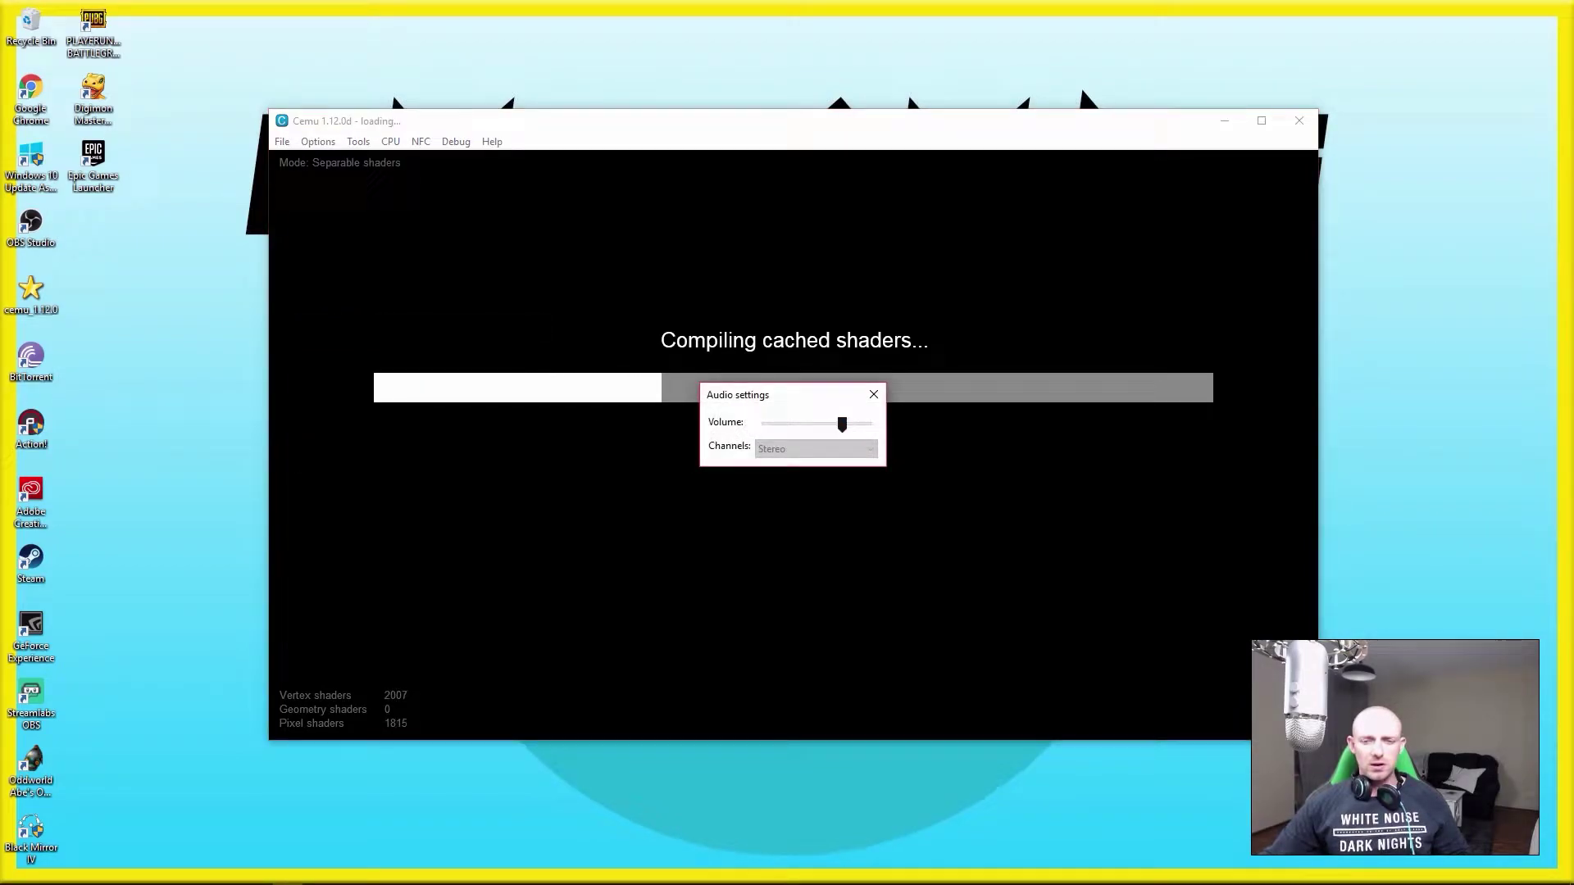
left_click(873, 395)
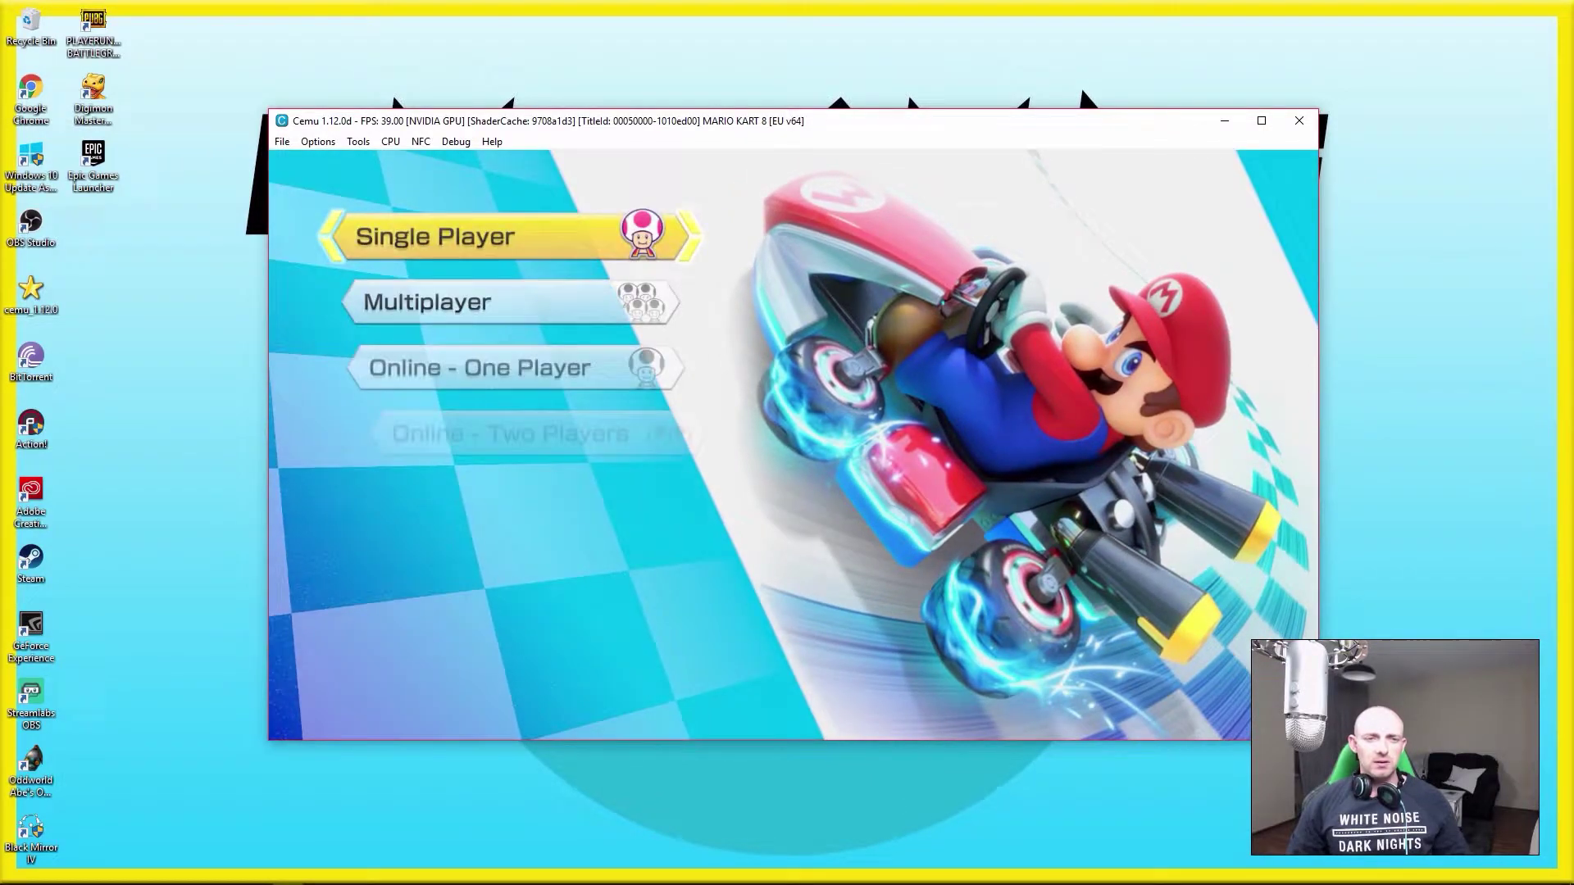
- Choose Single Player and the 50cc Grand Prix class from the game's menus
key("Down")
key("Up")
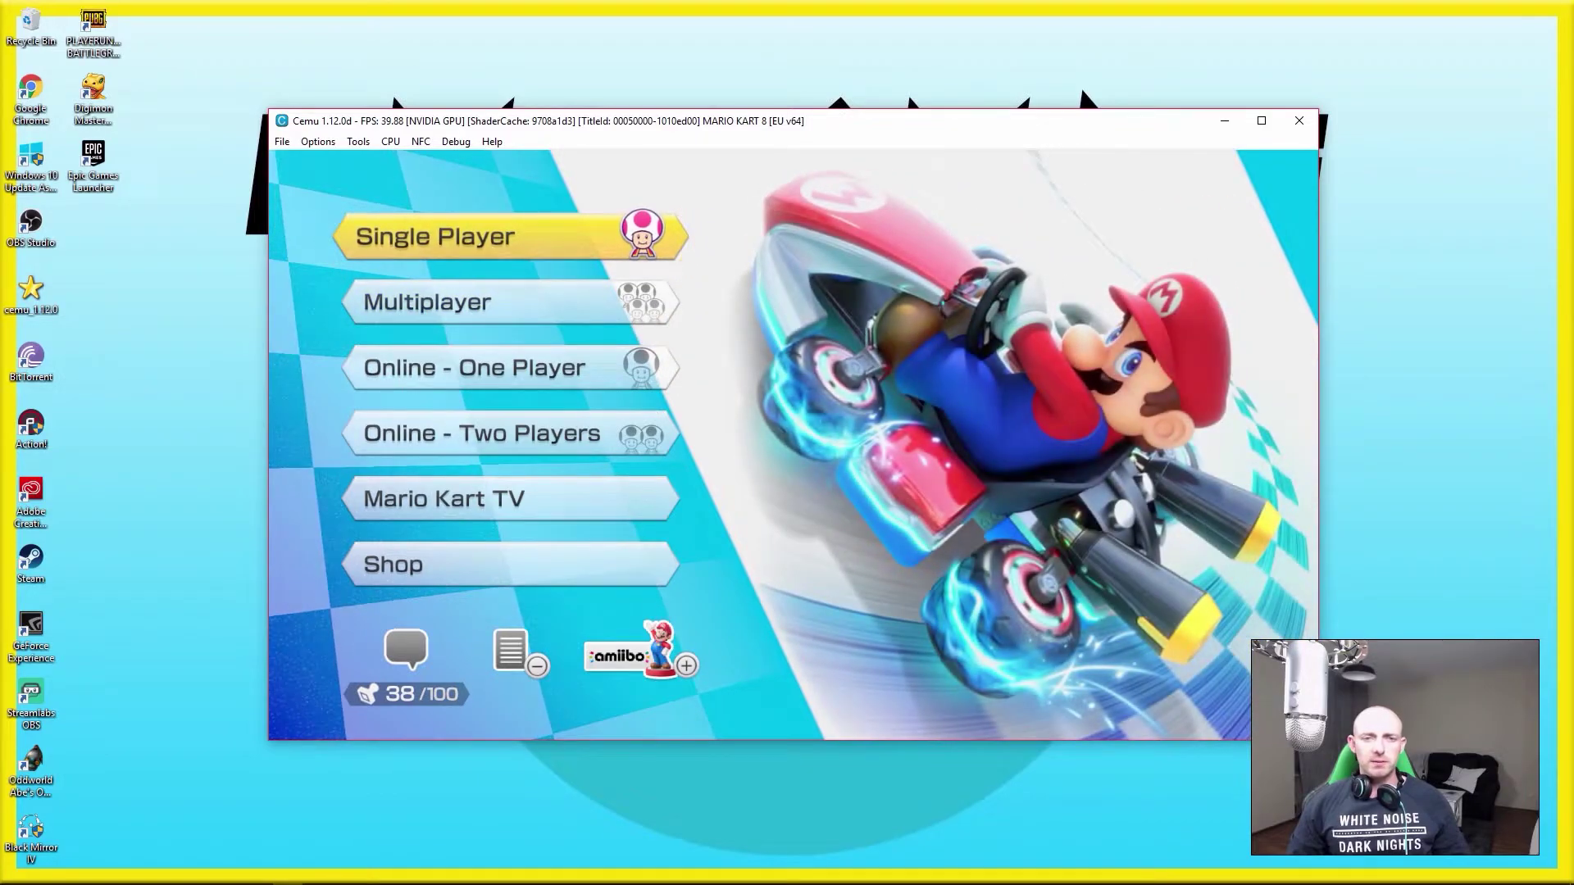
key("Return")
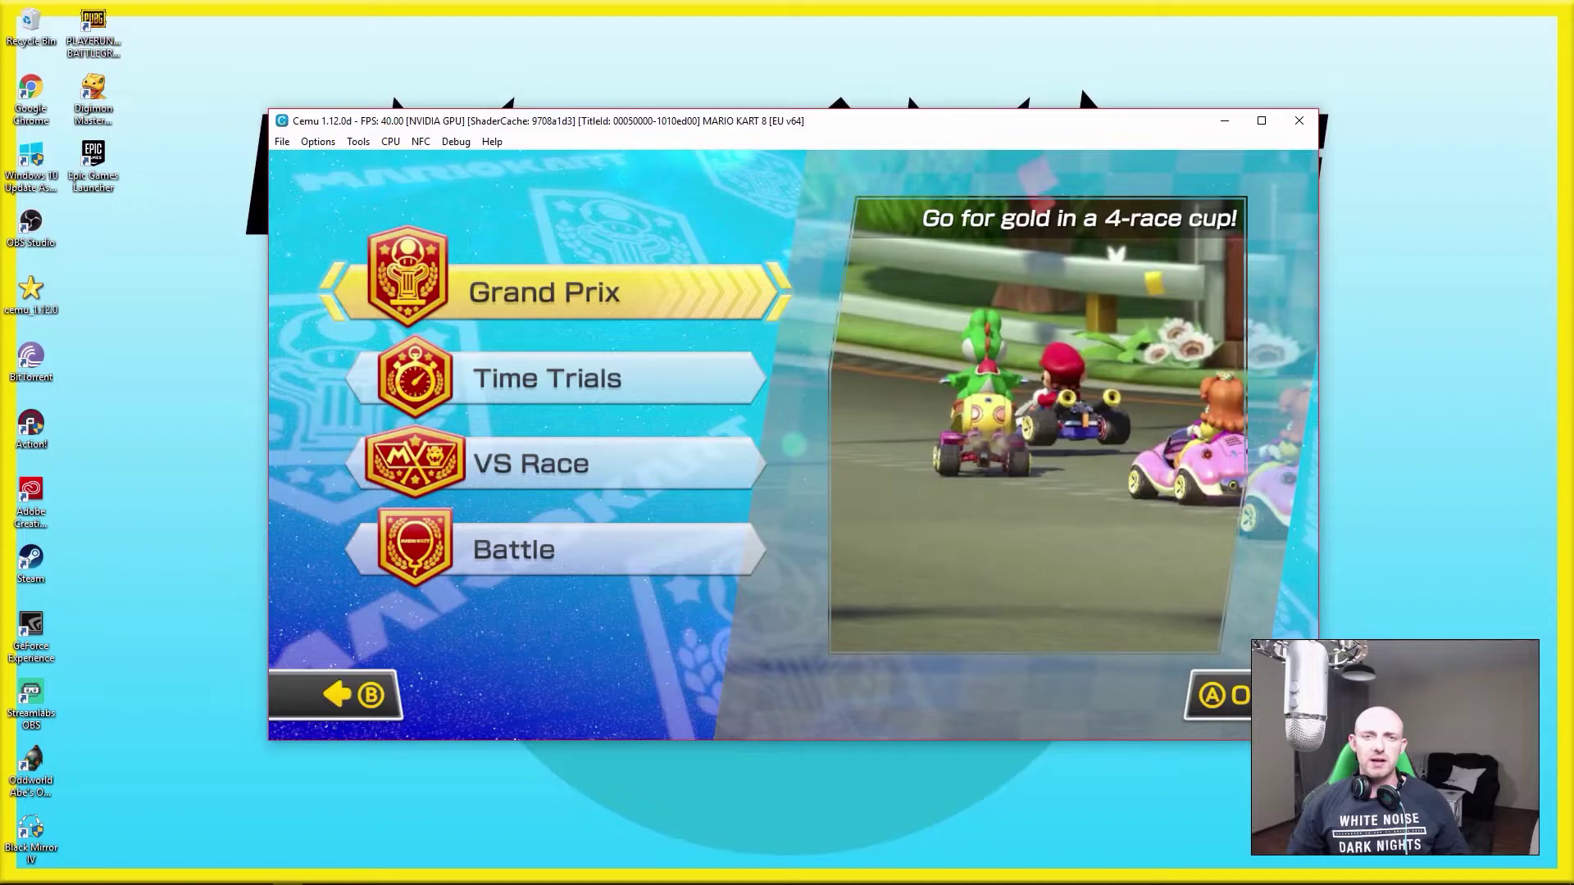
key("Down")
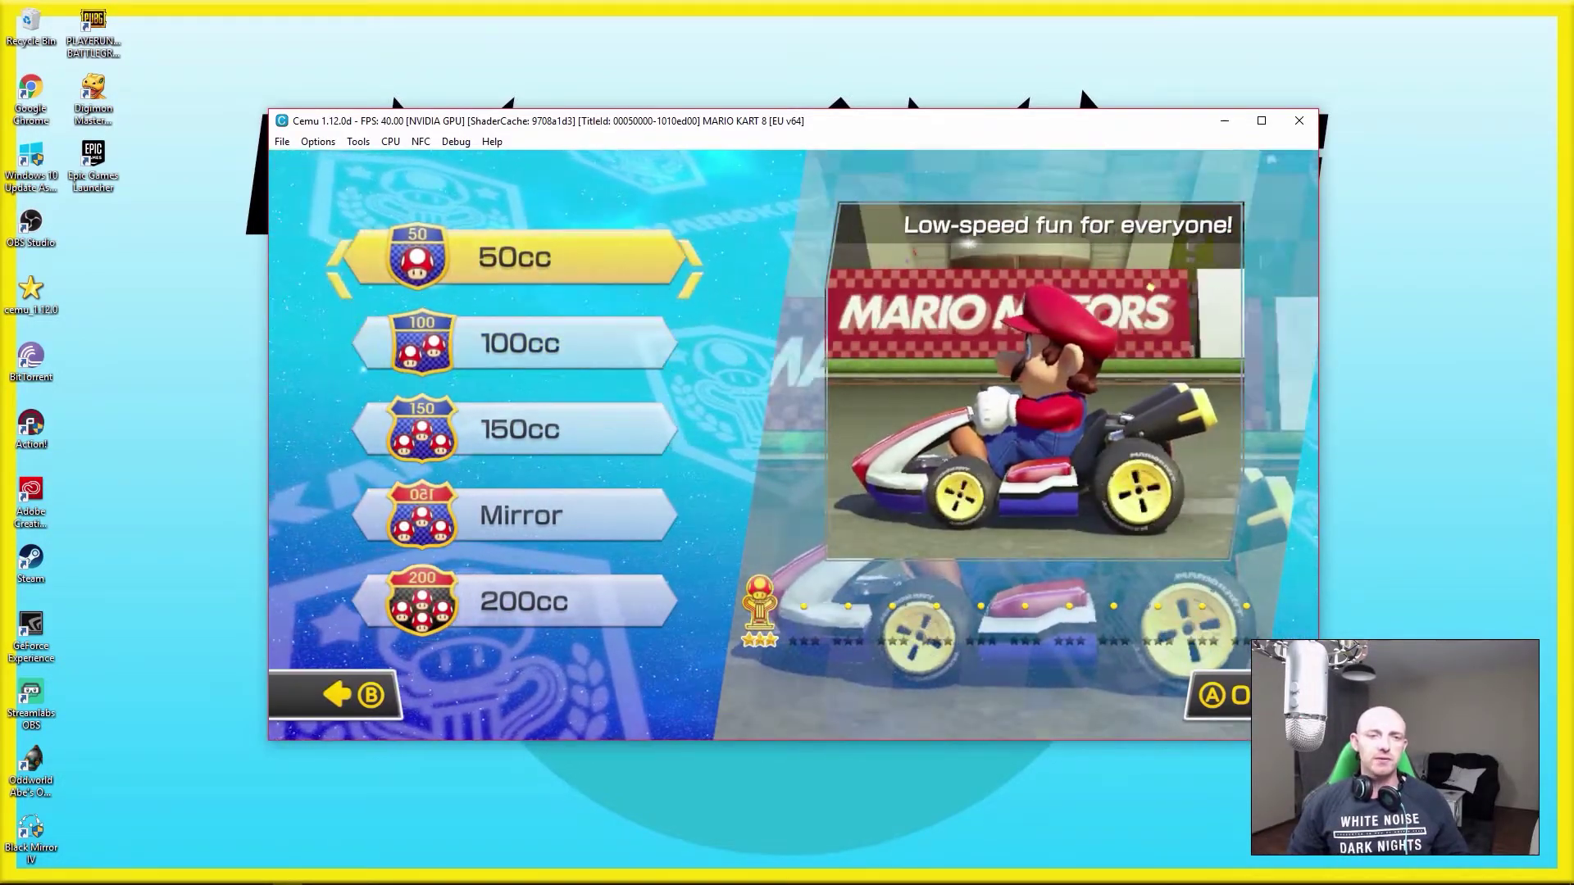
key("Return")
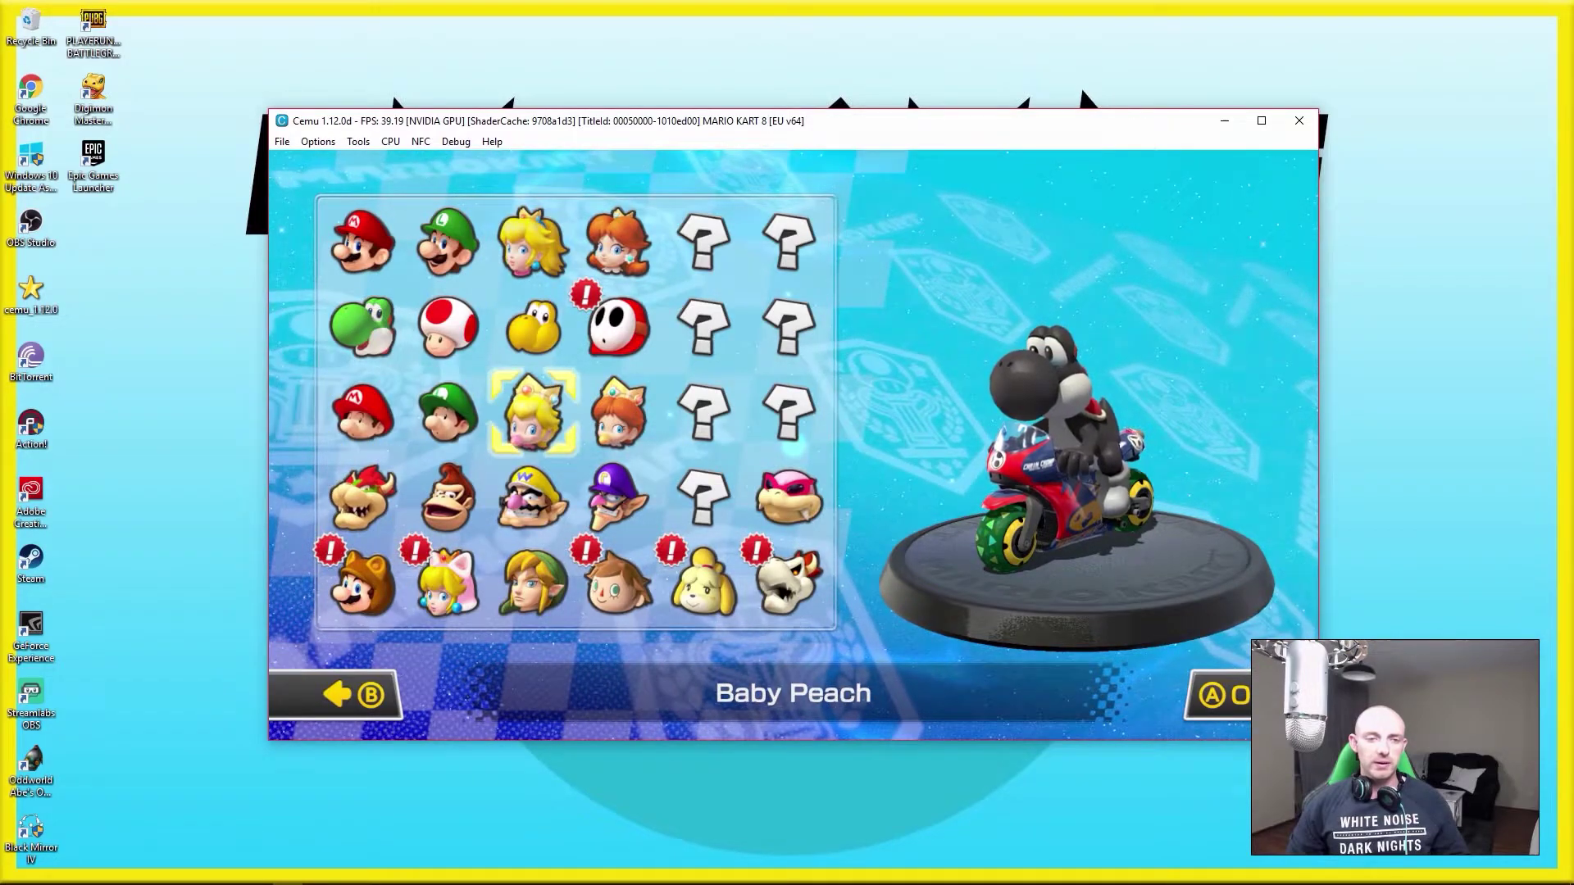
- Race as Black Yoshi with Leaf Tyres and Hylian Kite, and start the Mushroom Cup
key("Up")
key("Left")
key("Return")
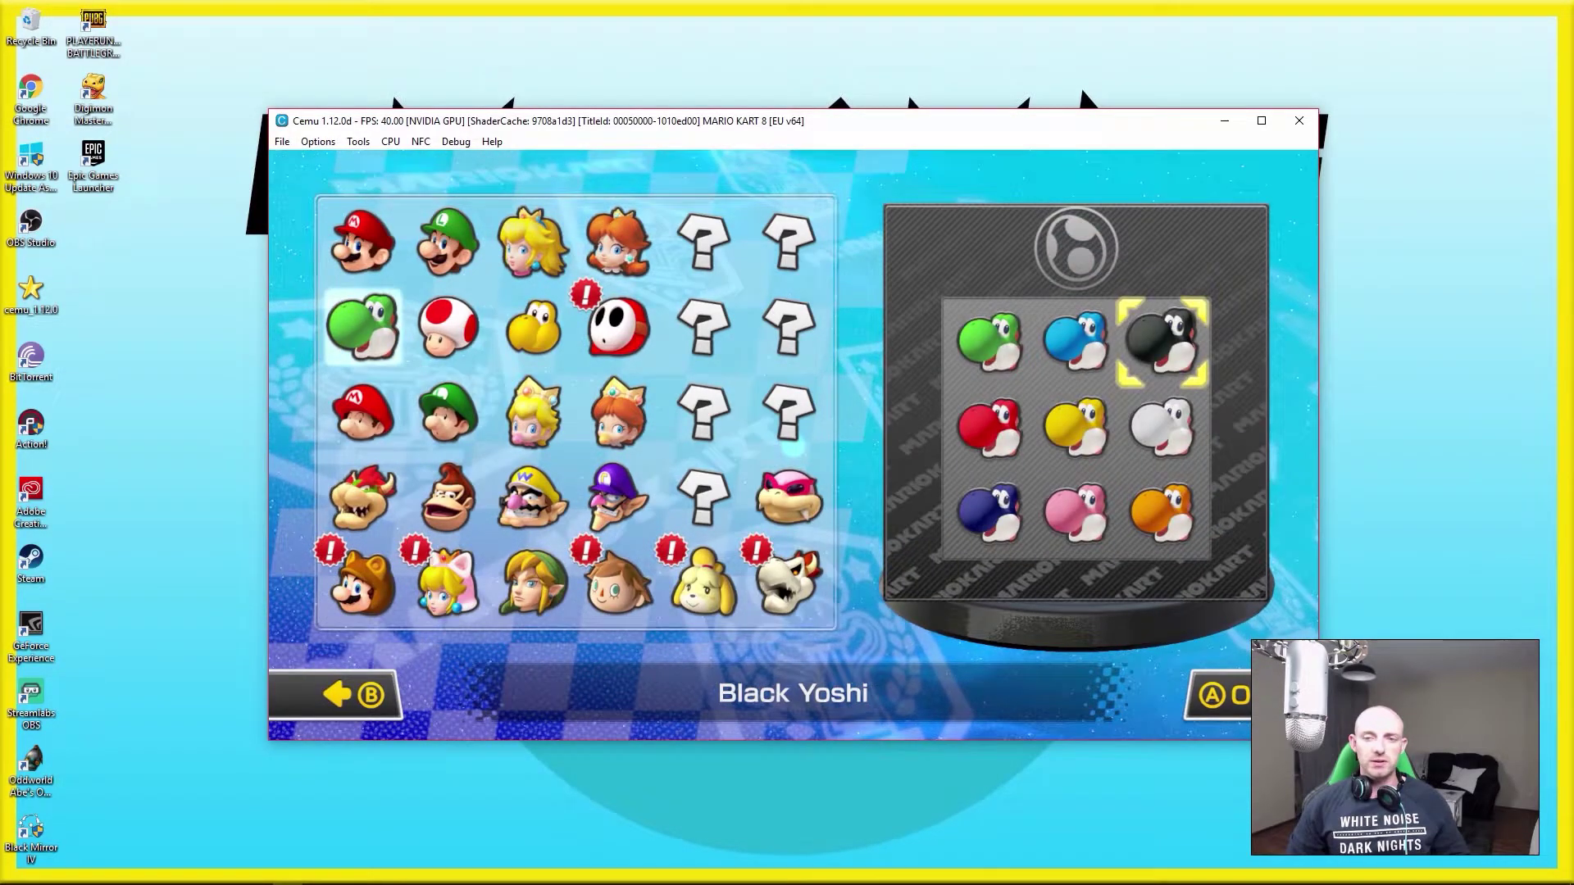
key("Return")
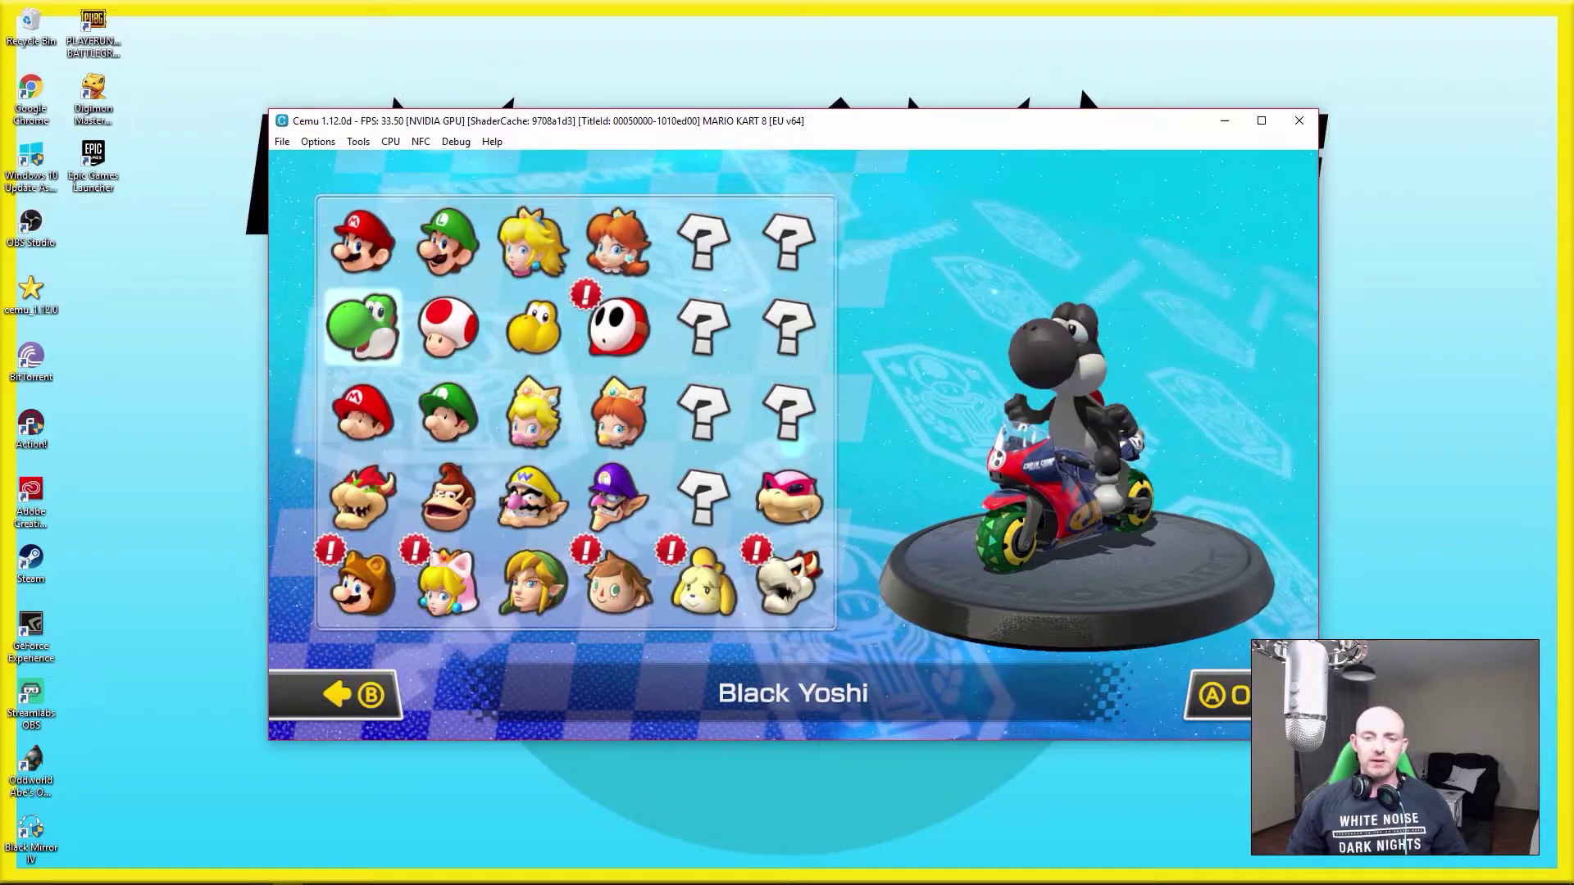
key("Right")
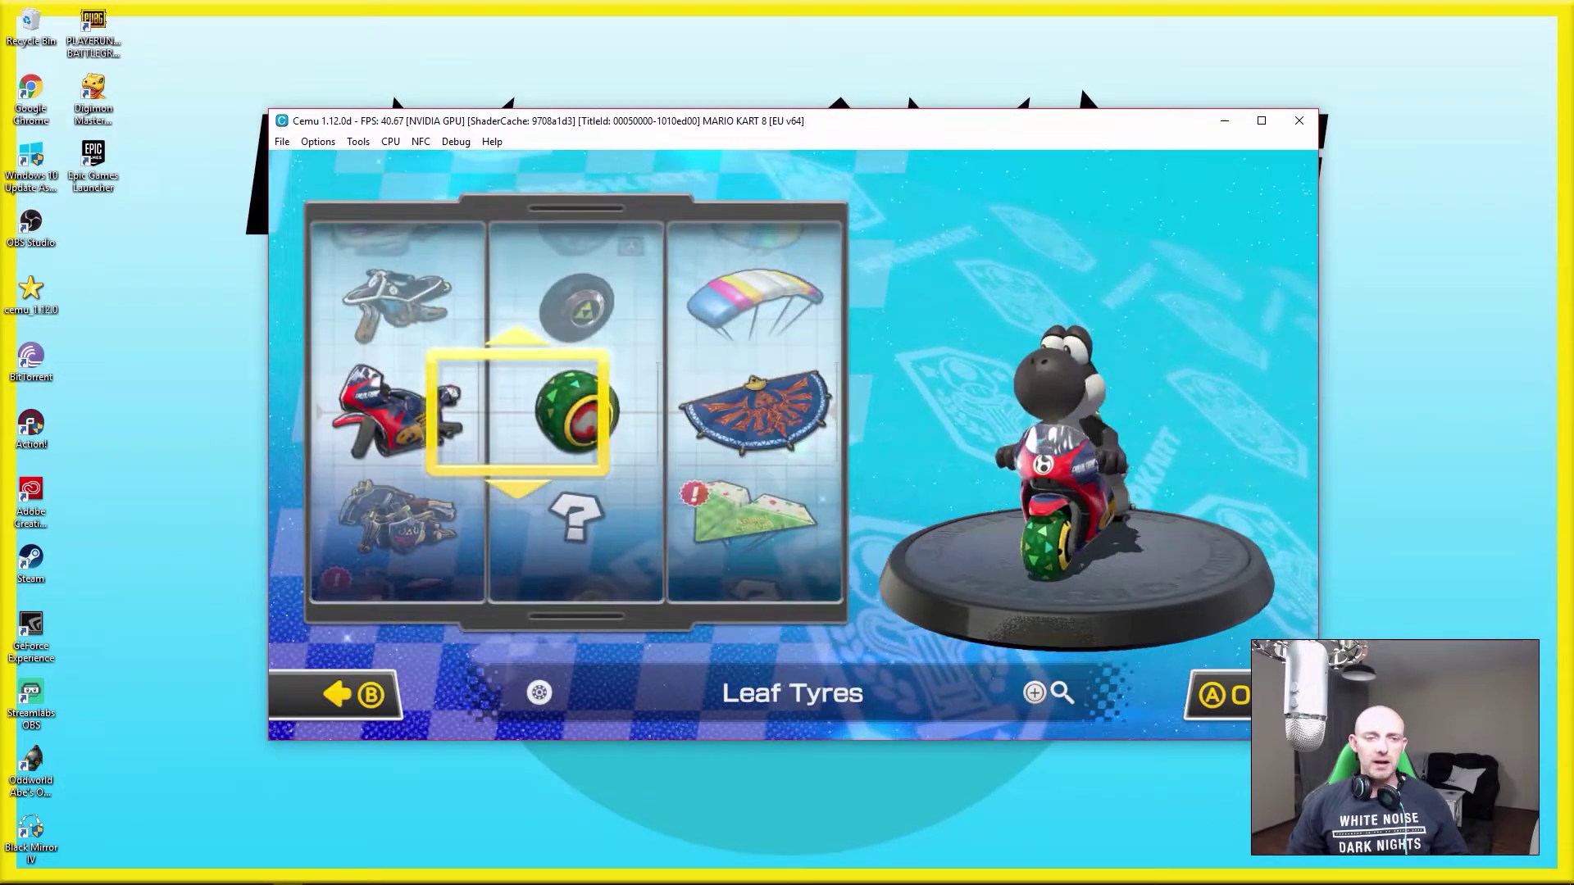
key("Right")
key("Return")
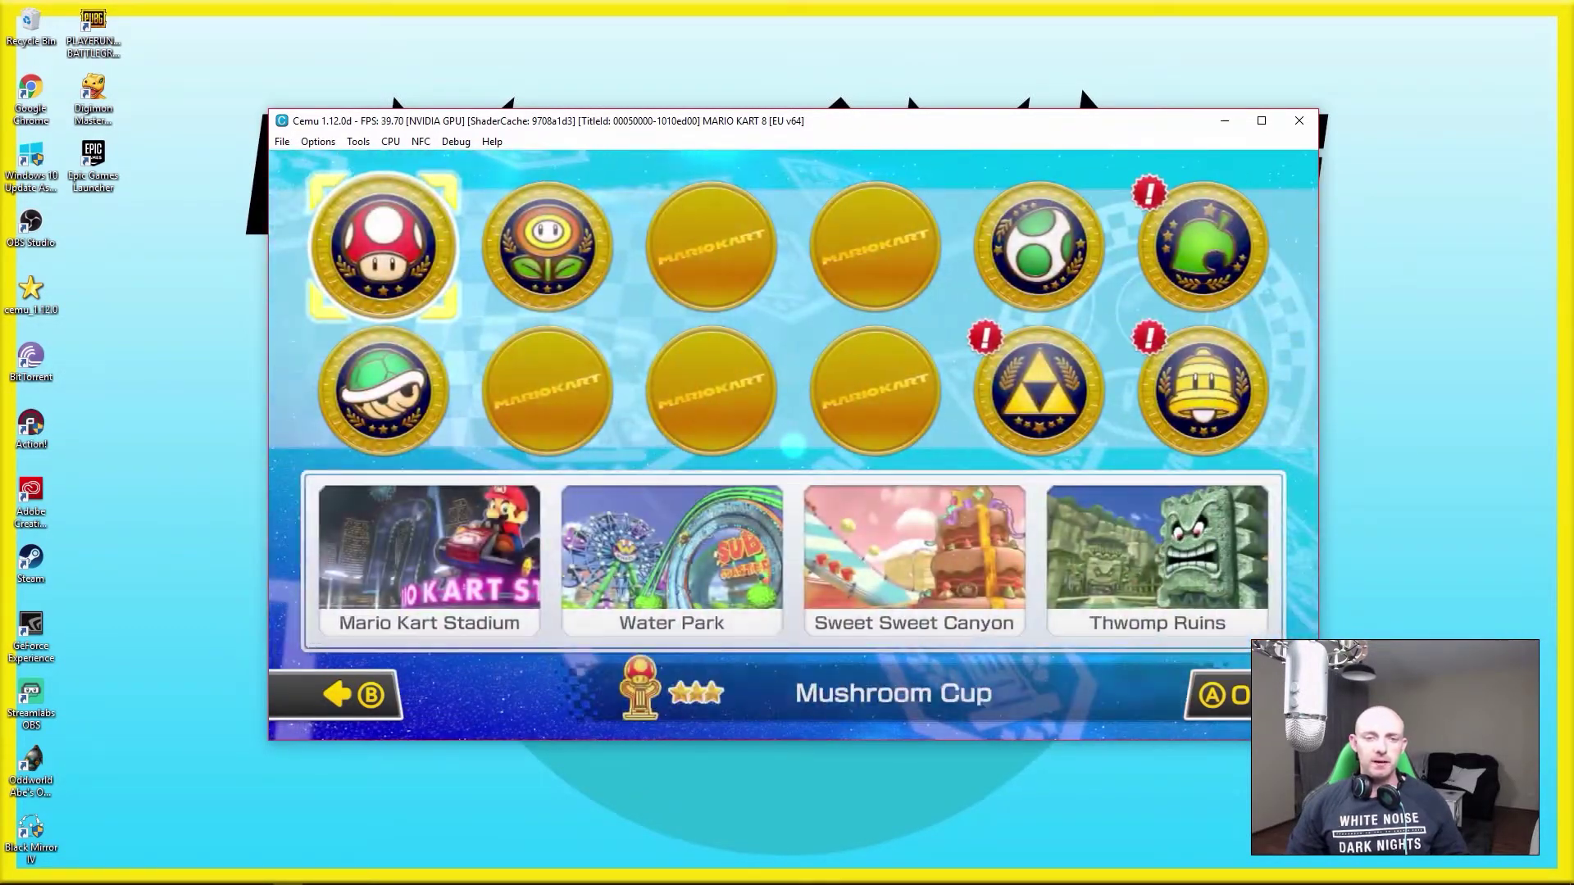
key("Return")
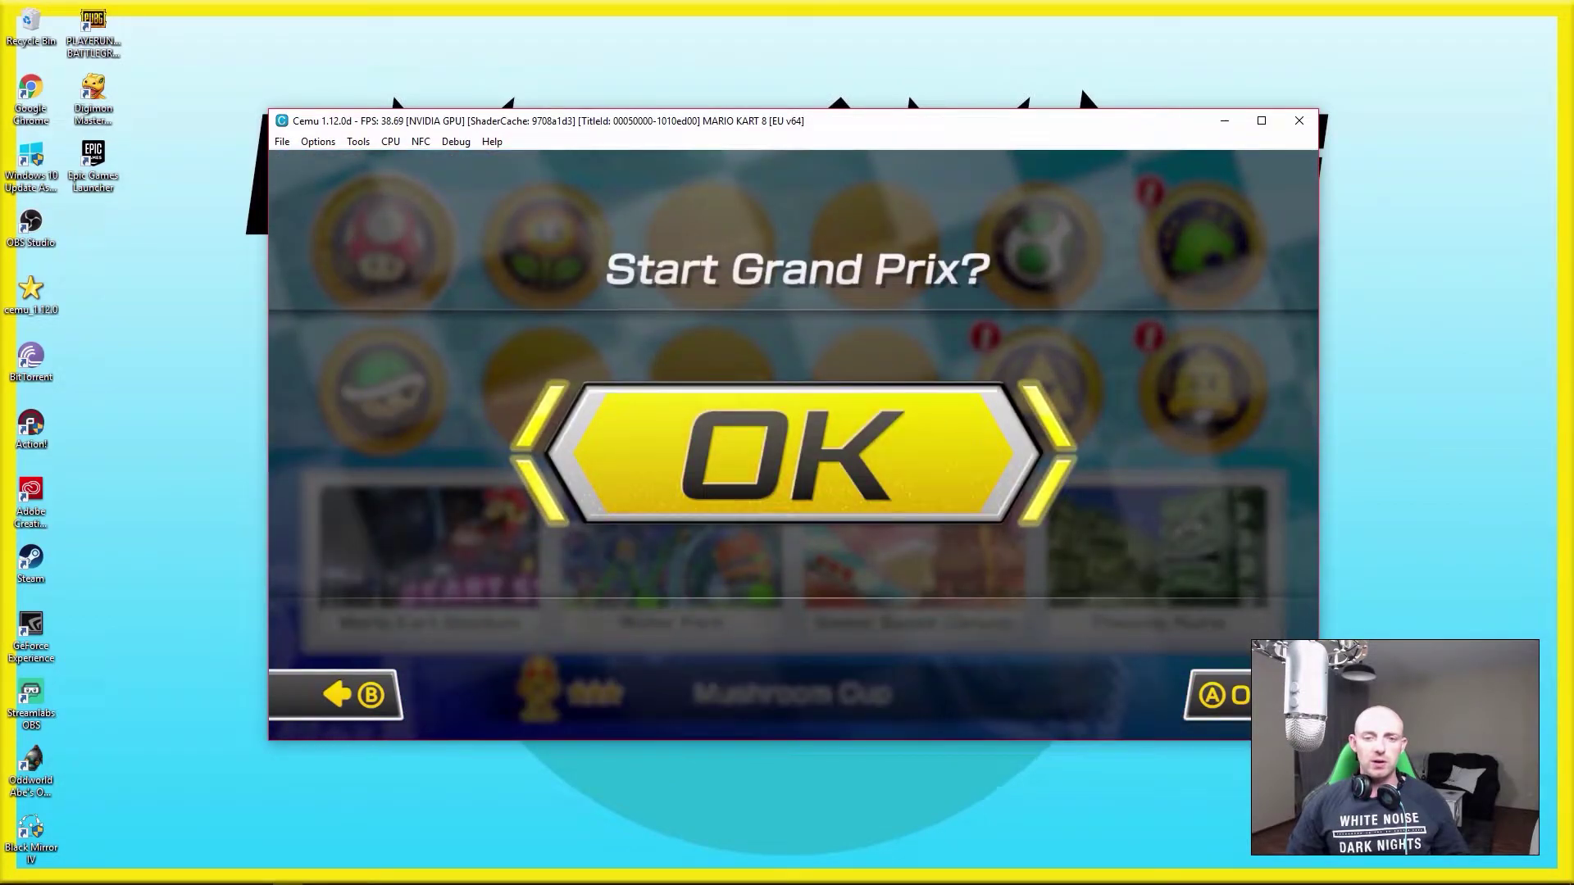
key("Return")
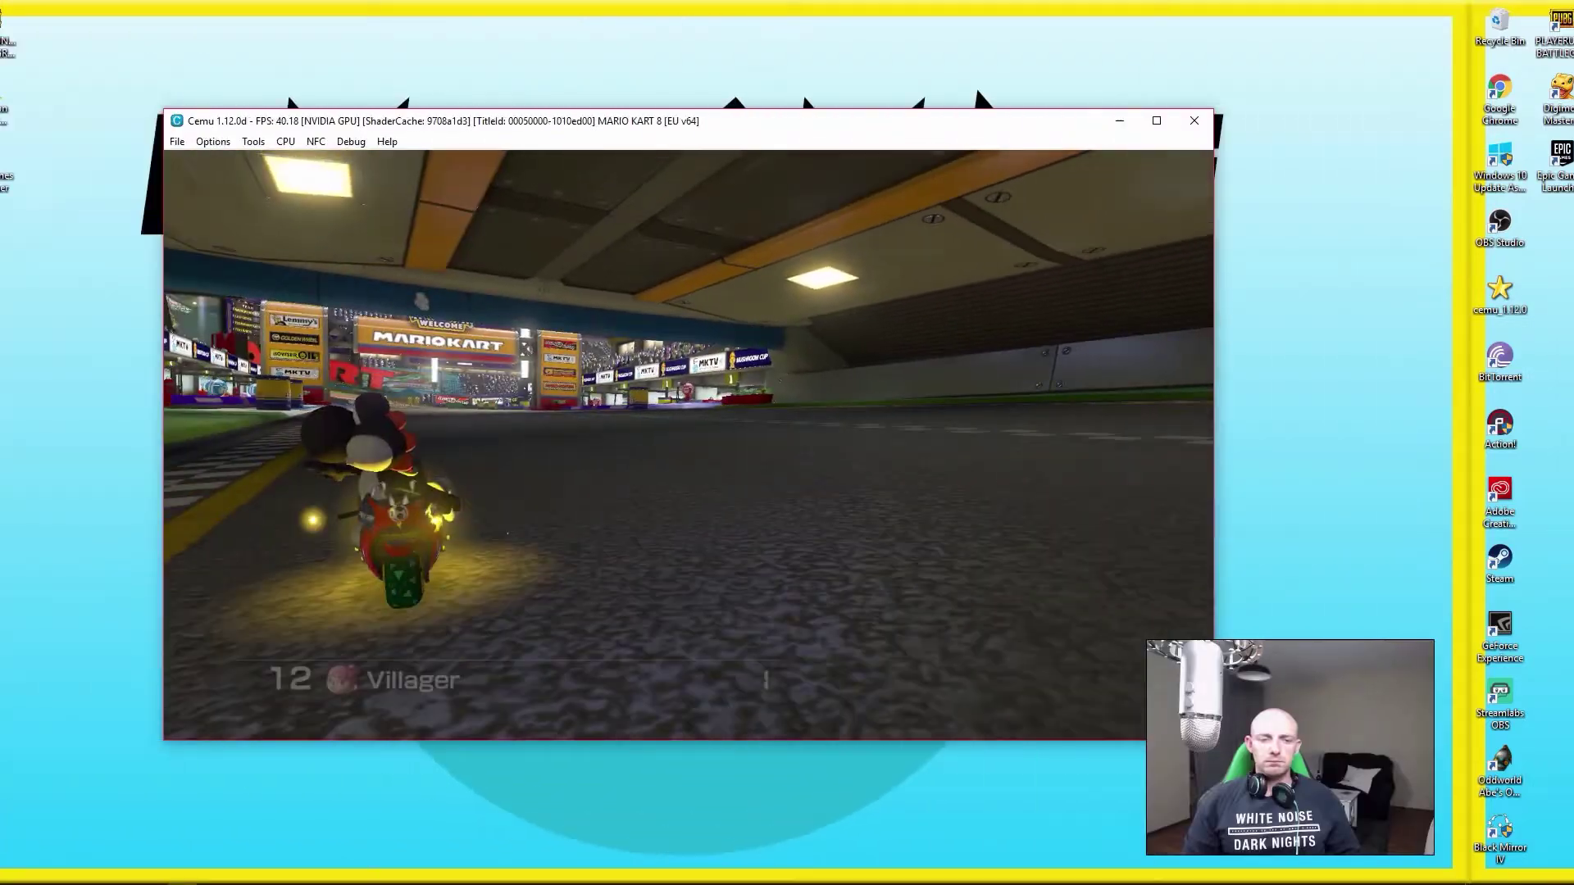
- Continue the Grand Prix on to the 2nd Mushroom Cup race
key("Return")
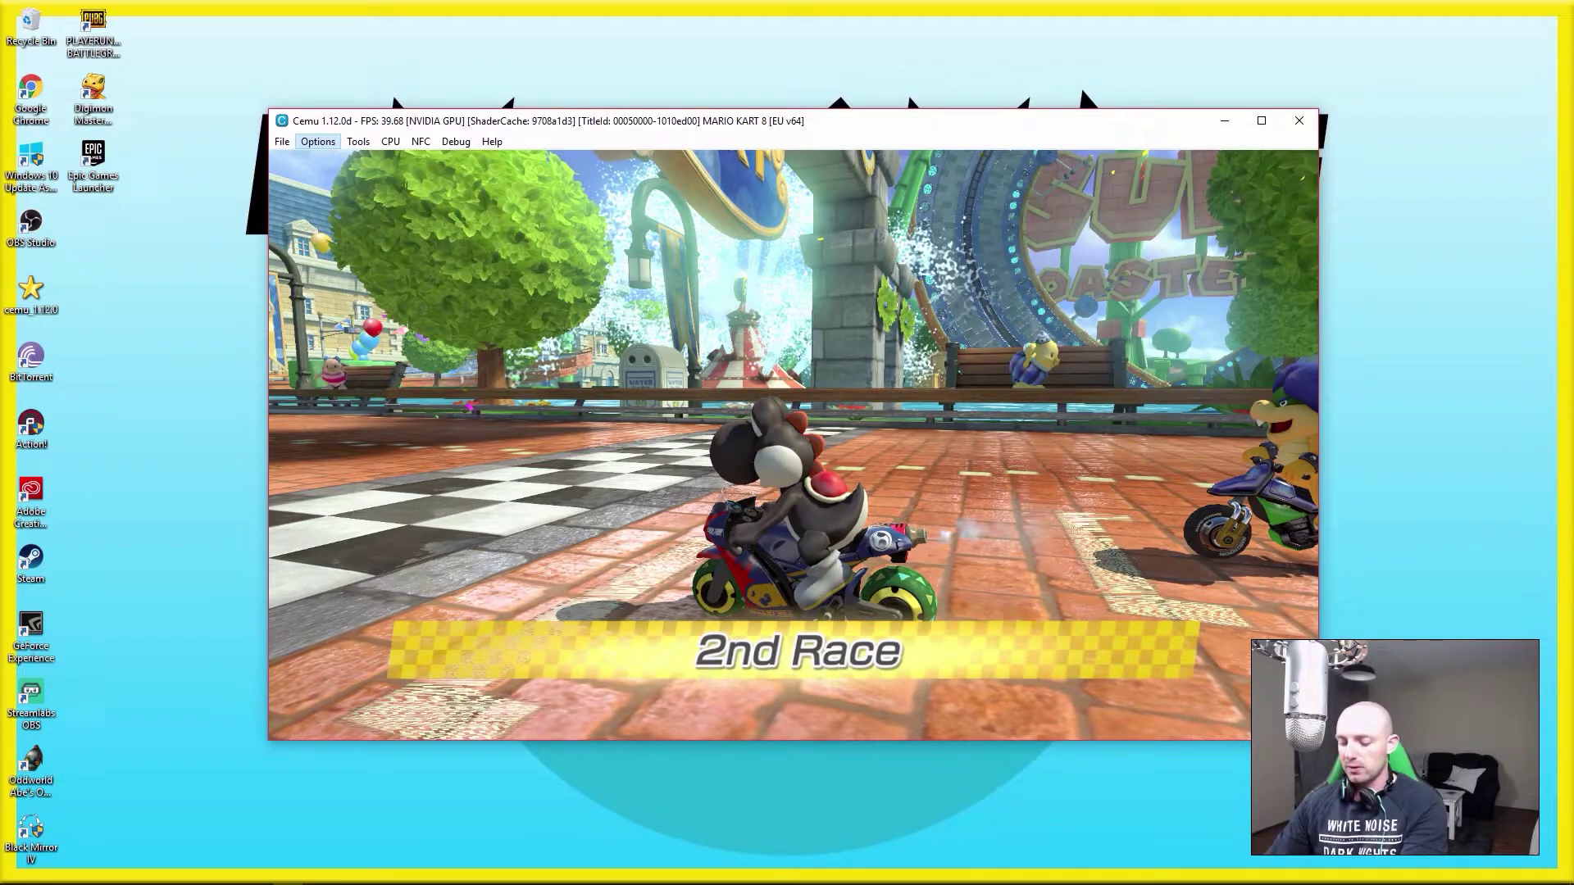
- End the frozen Wii U emulator task in Task Manager, then relaunch Cemu and approve UAC
key("ctrl+alt+Delete")
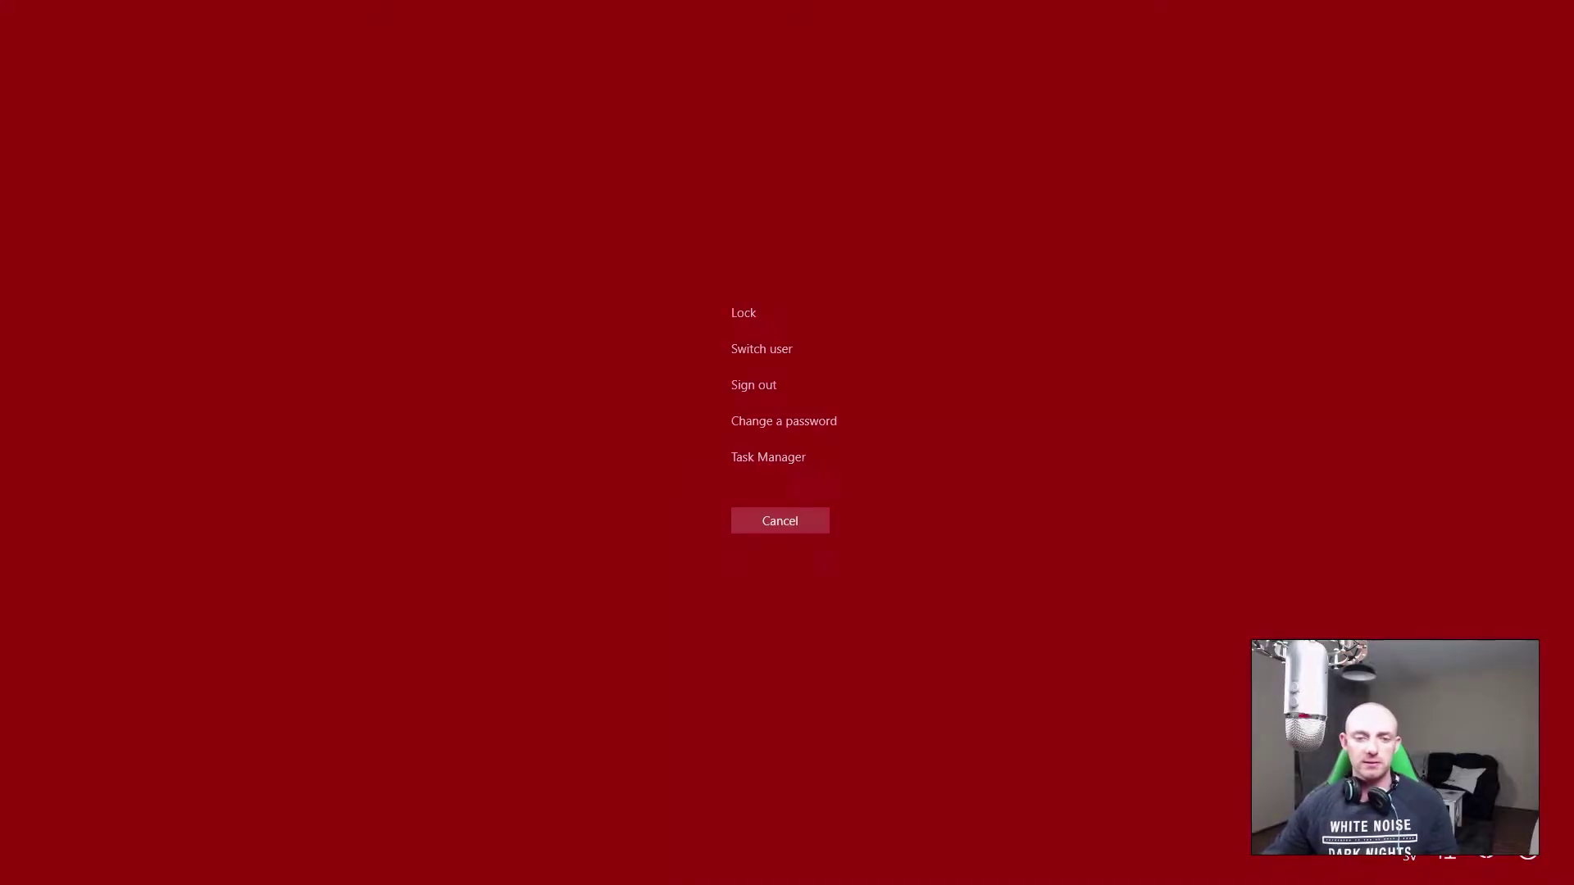
left_click(768, 456)
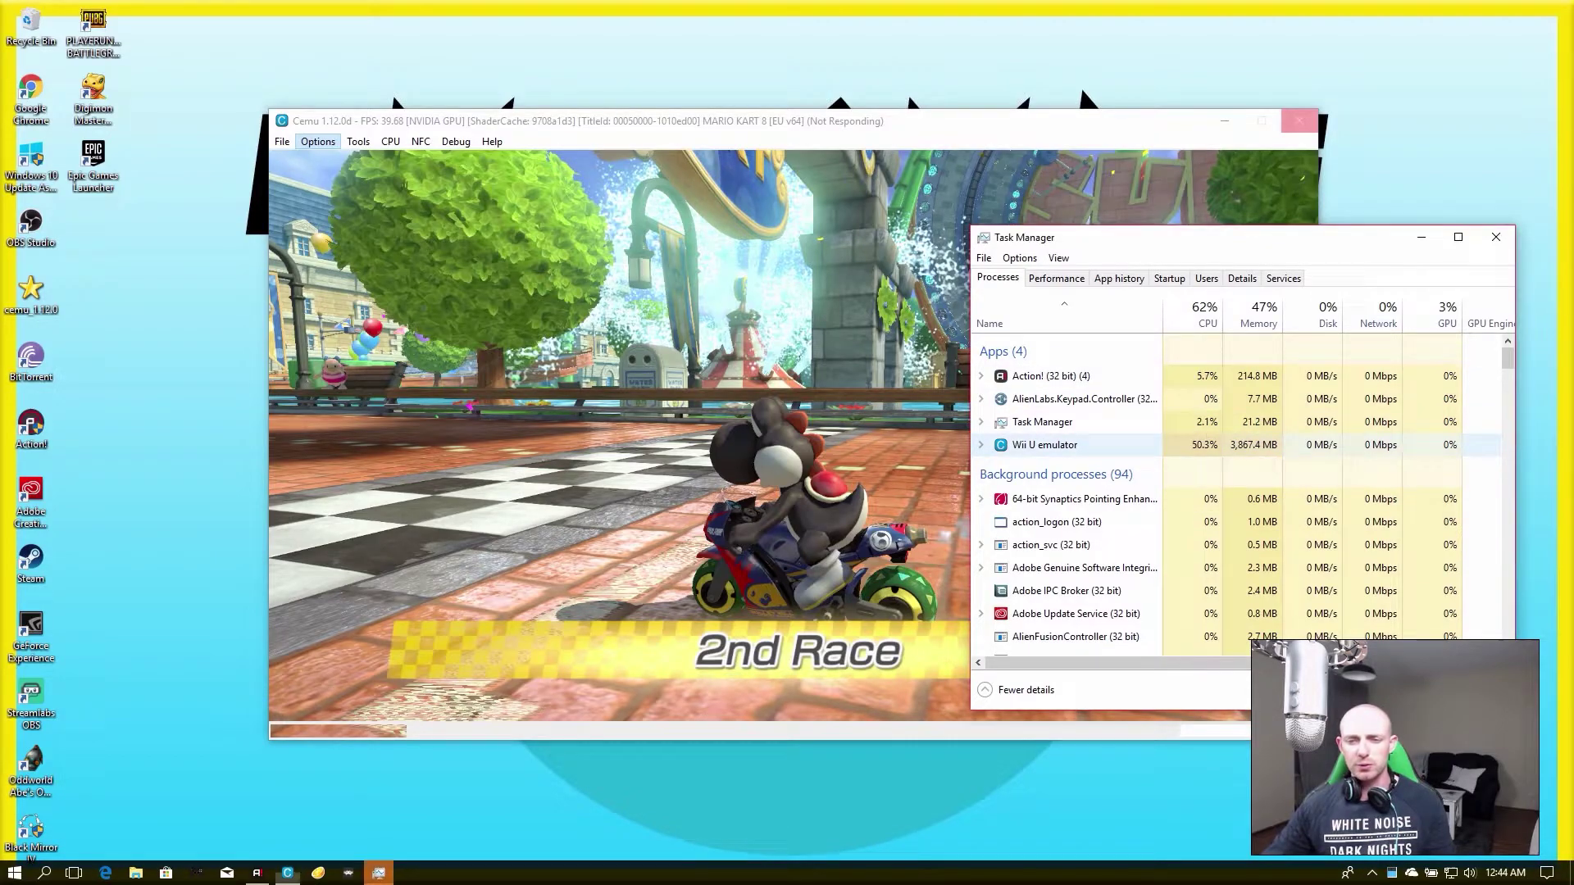
left_click(1044, 444)
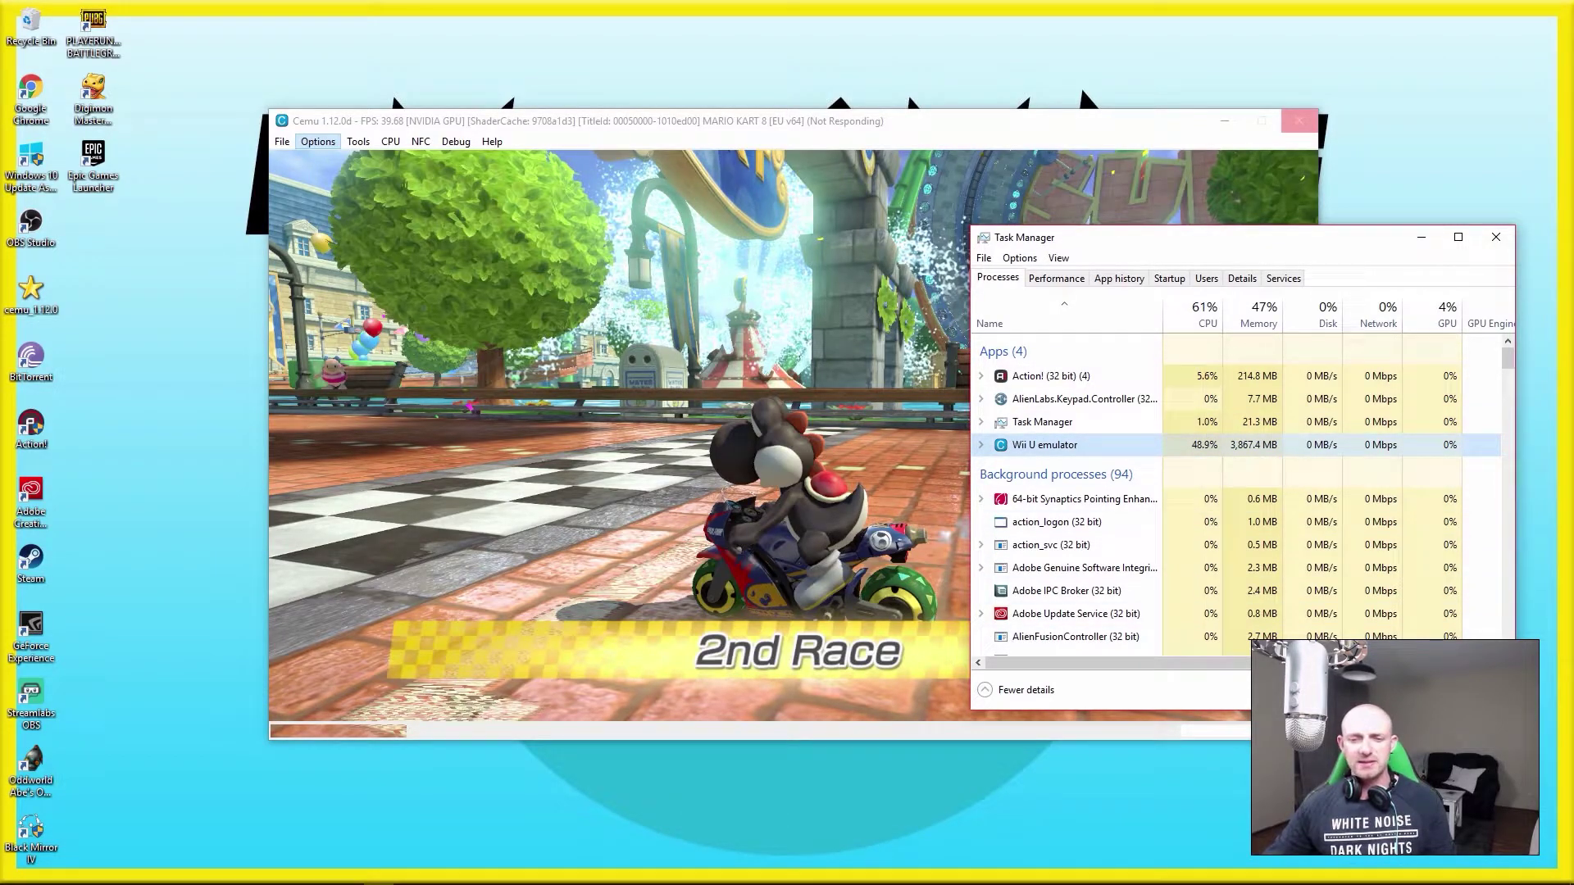
left_click(1467, 690)
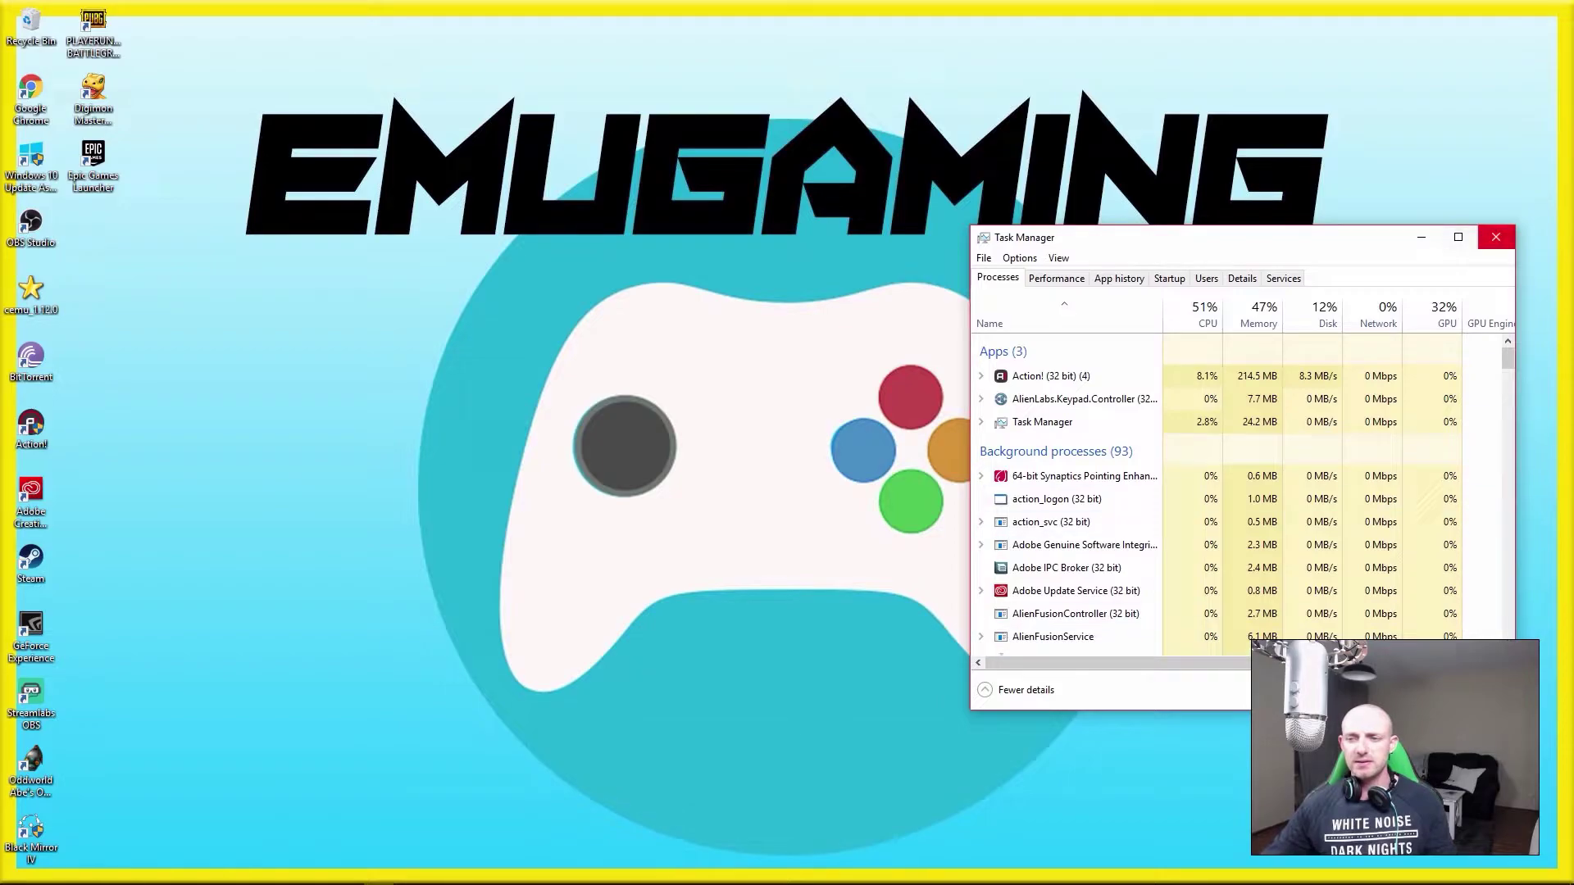
left_click(1496, 237)
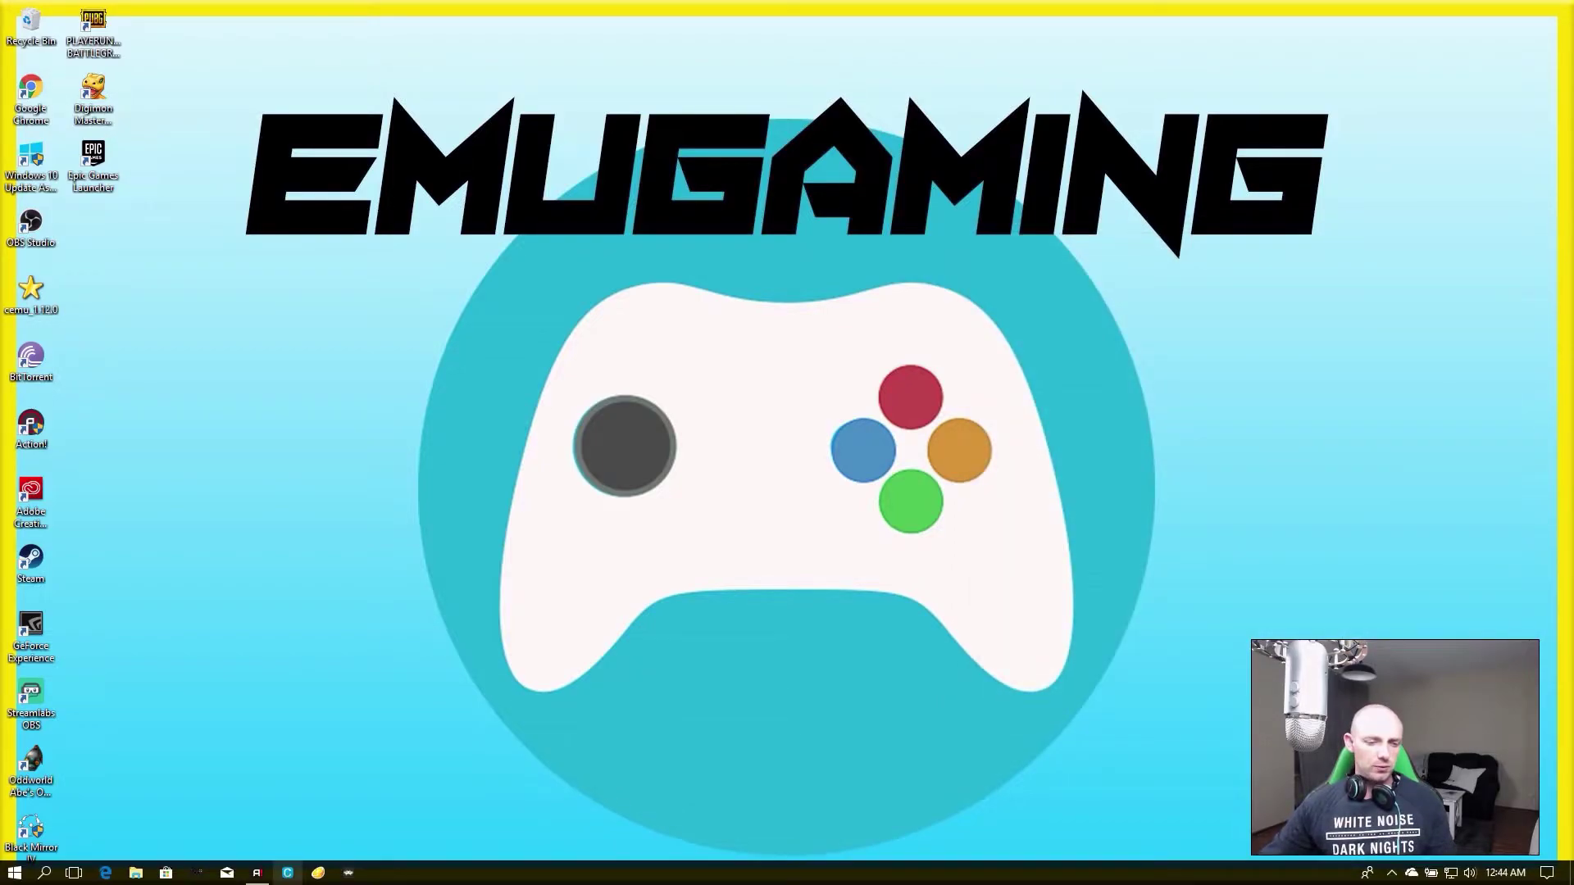
left_click(287, 873)
left_click(703, 551)
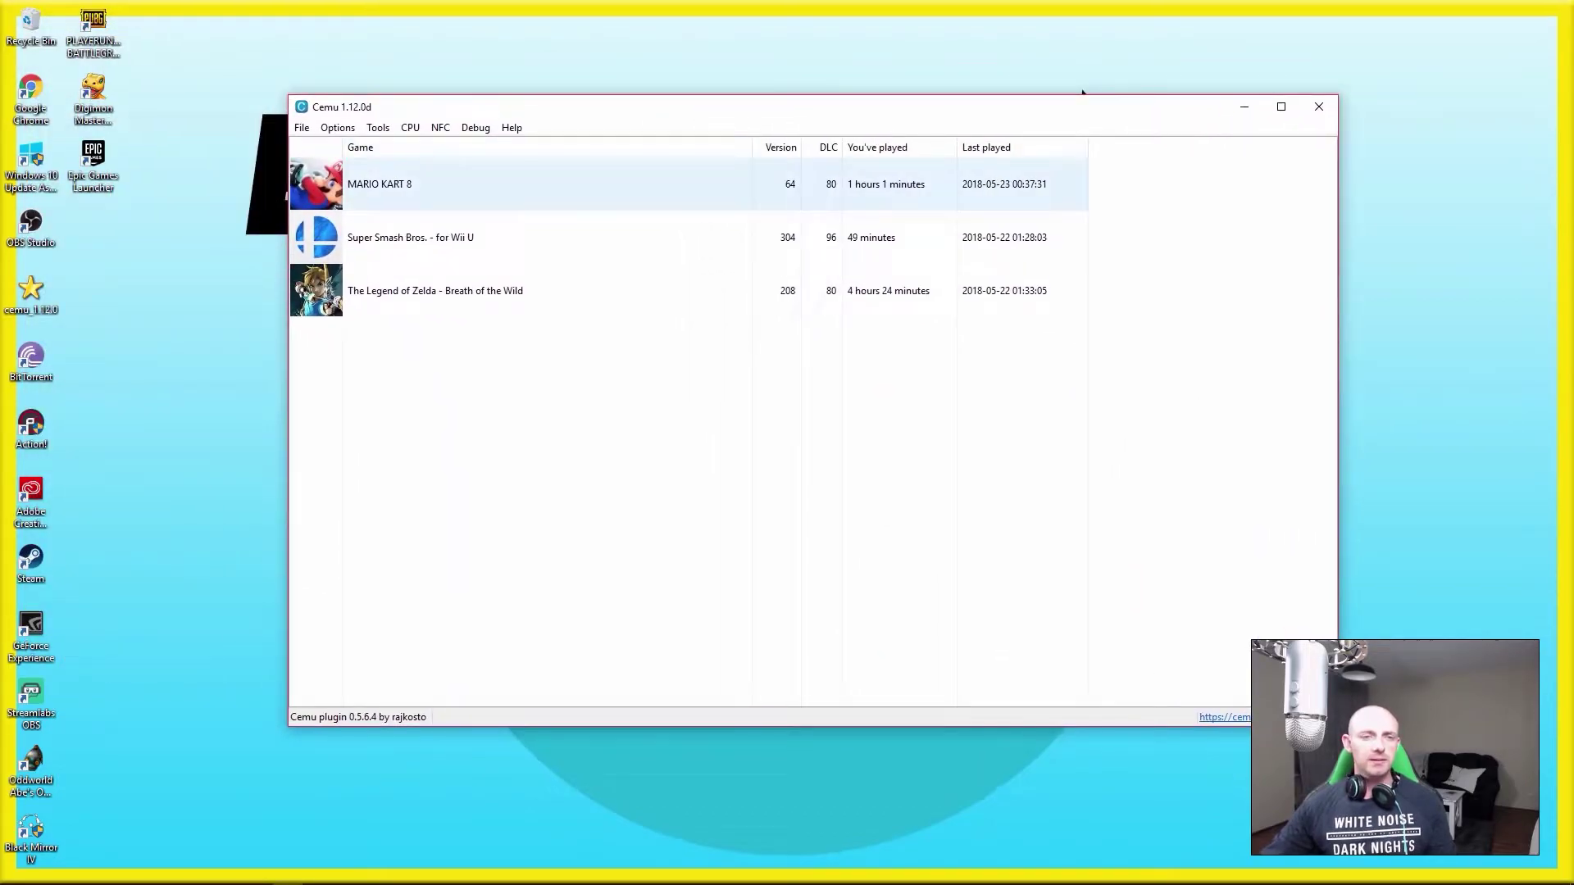
- Inspect Options > Experimental by keyboard and close it without changing any setting
key("Down")
key("Down")
key("Down")
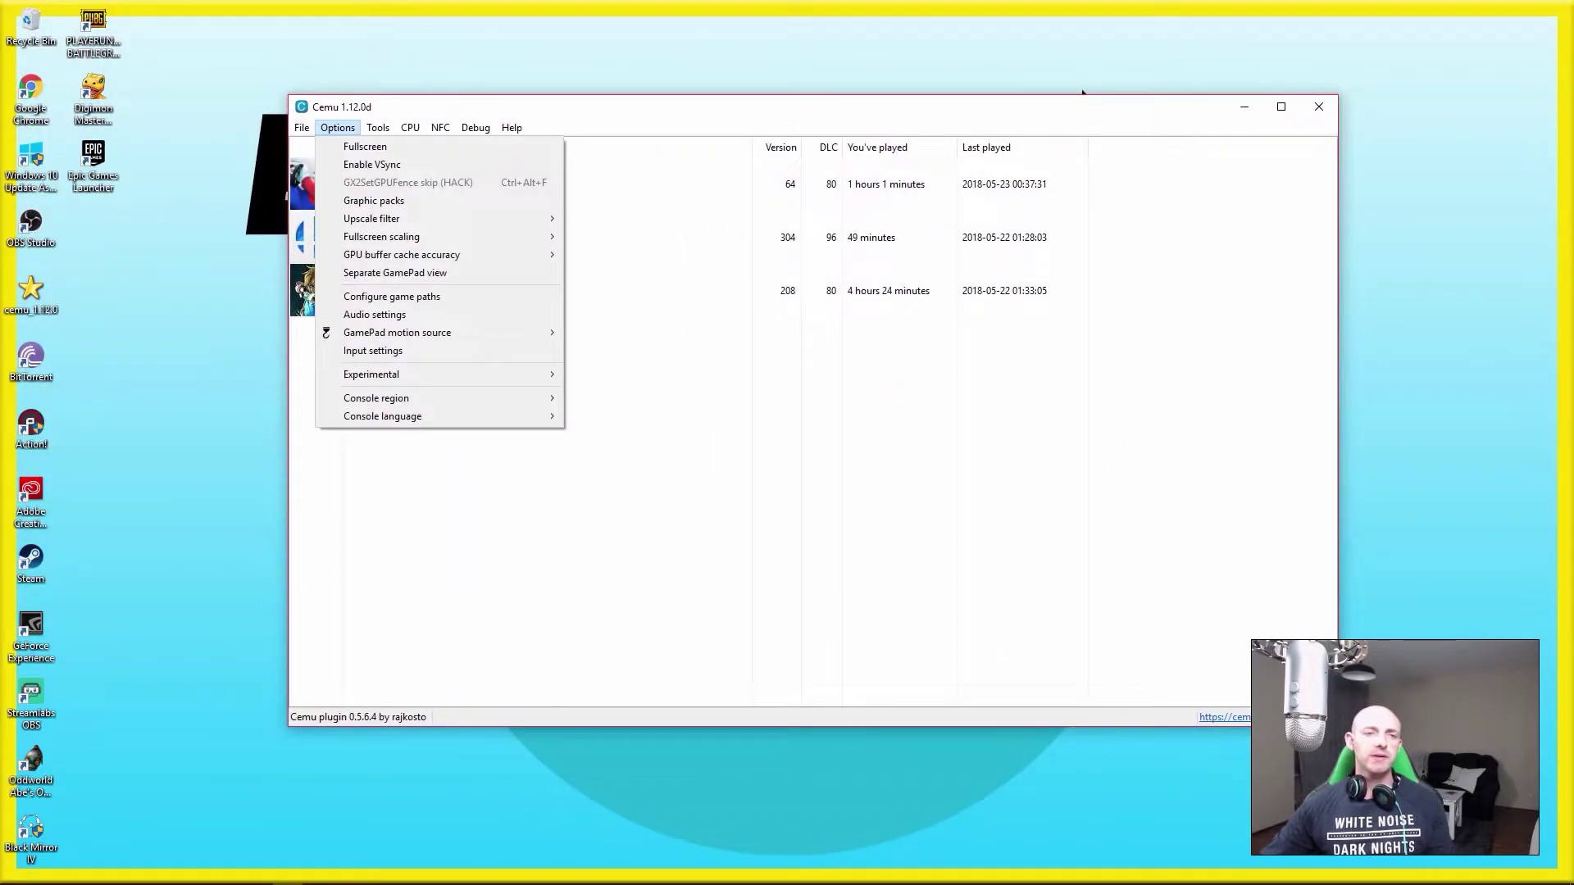
key("Right")
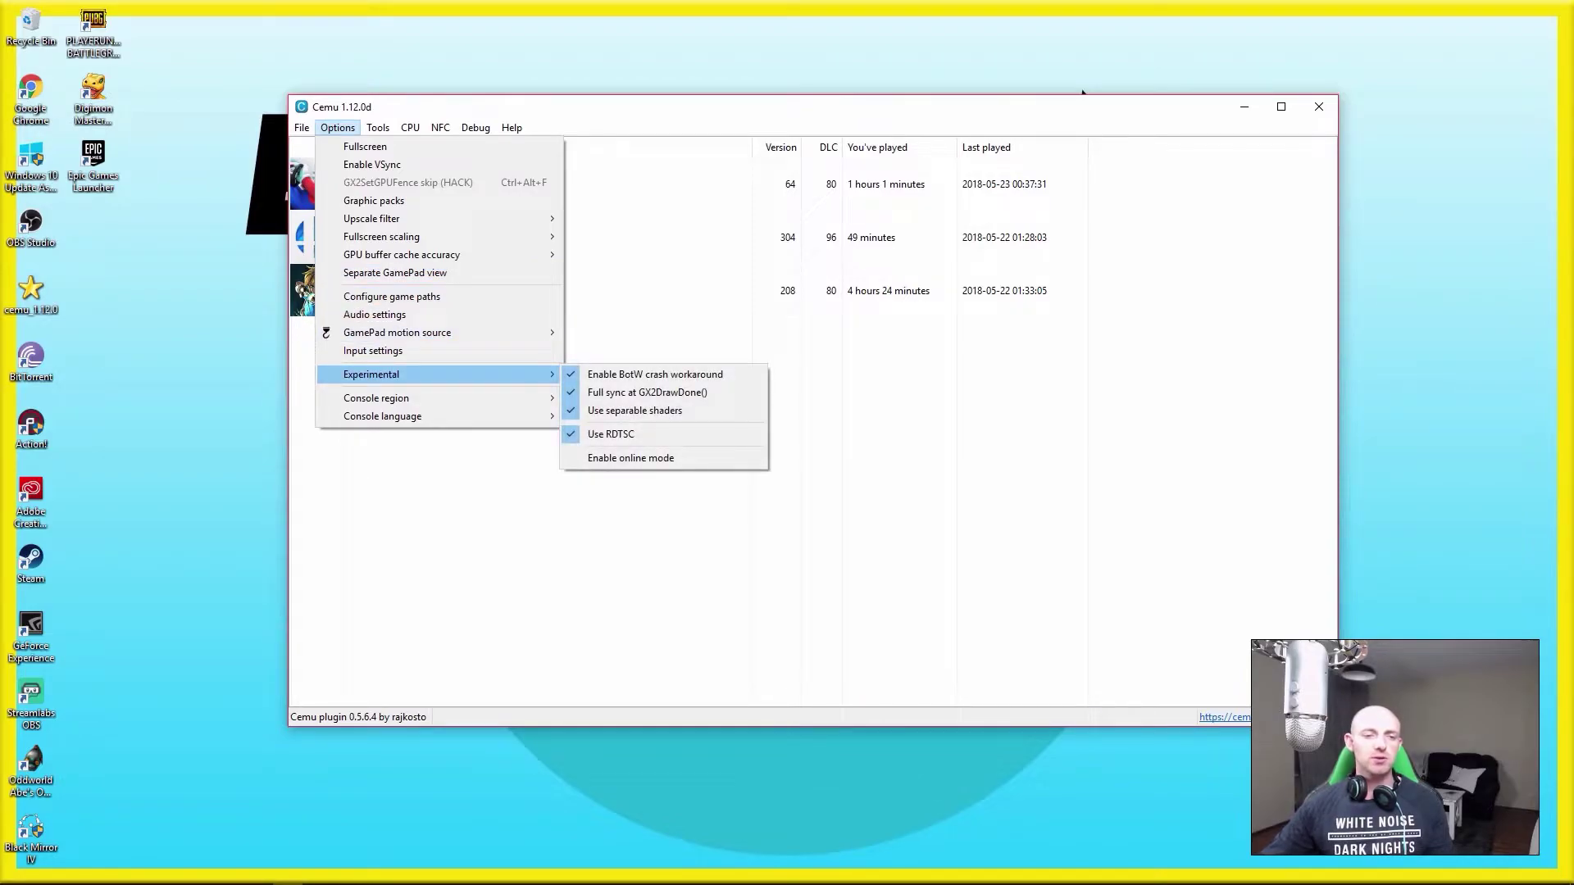
key("Escape")
key("Escape")
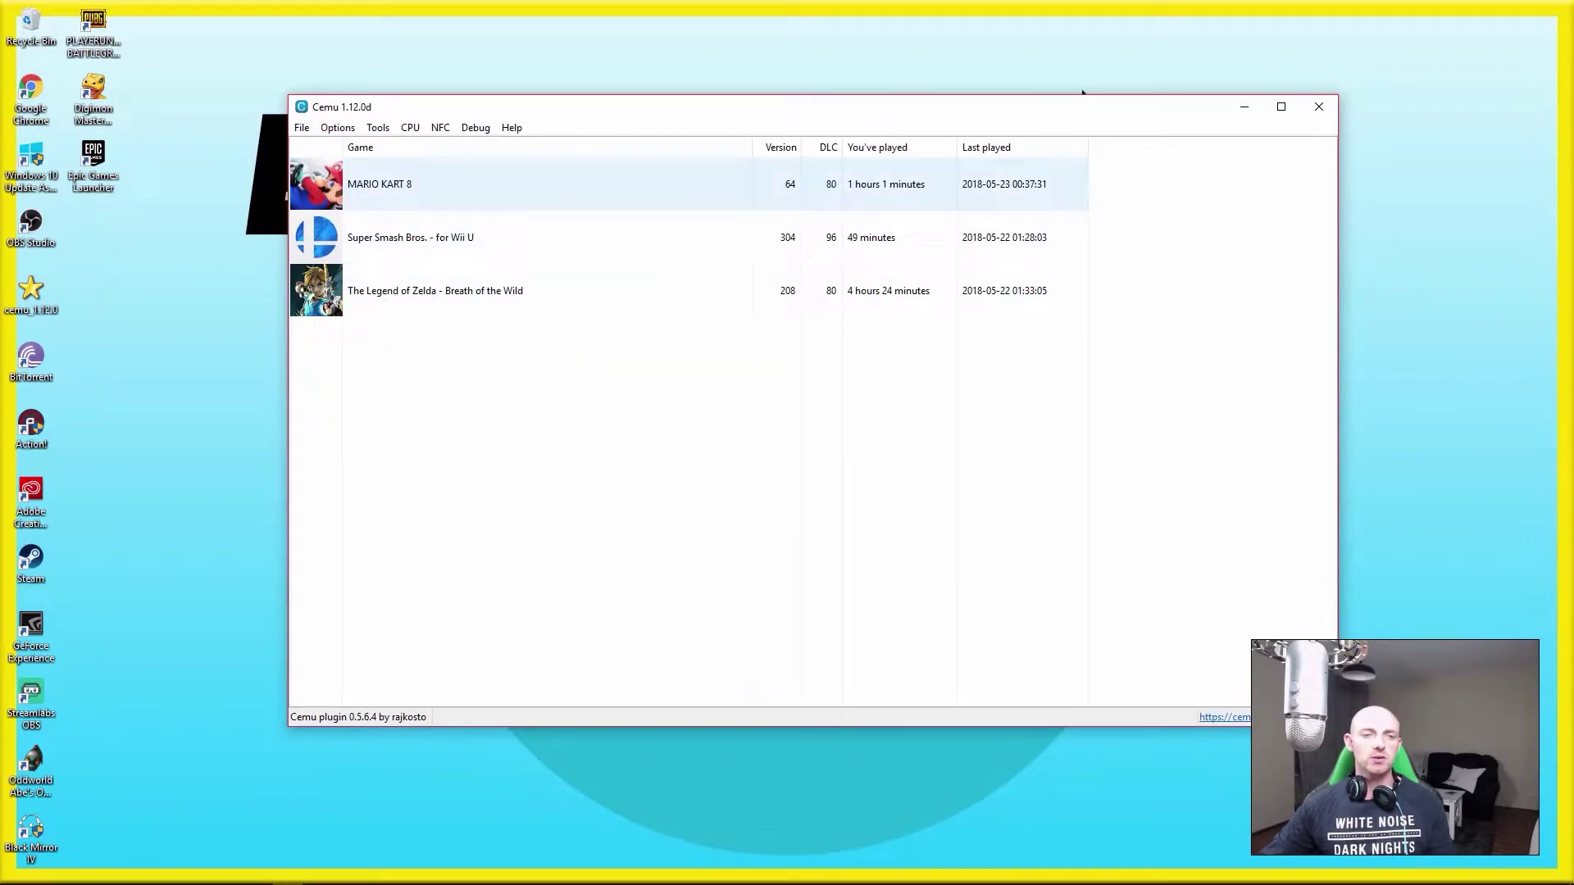
key("Right")
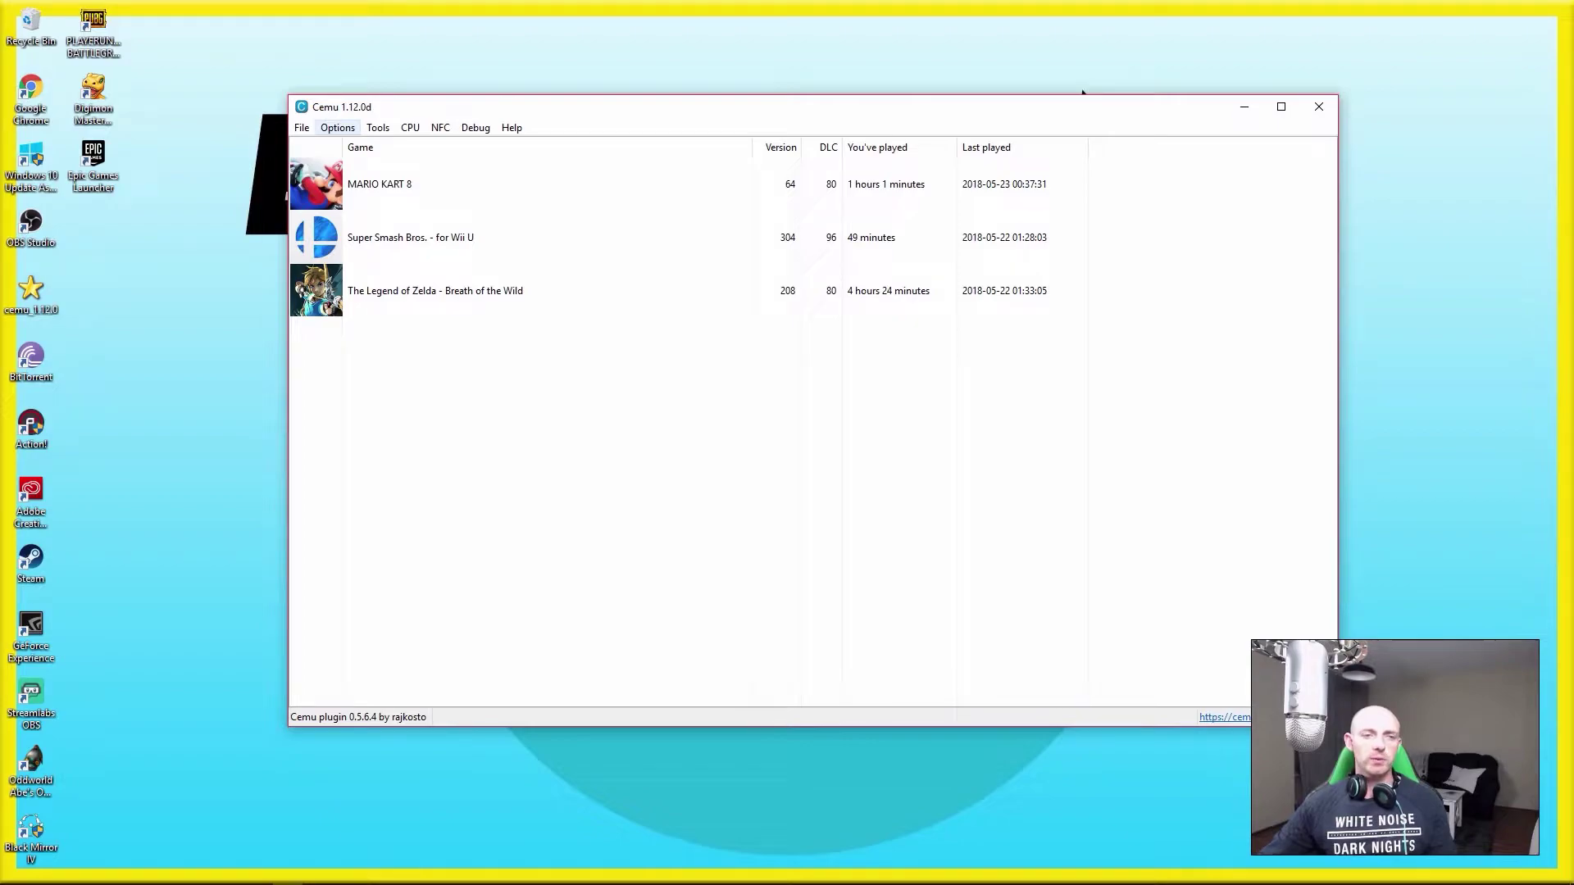
key("Down")
key("Down")
key("Down")
key("Down")
key("Down")
key("Down")
key("Down")
key("Right")
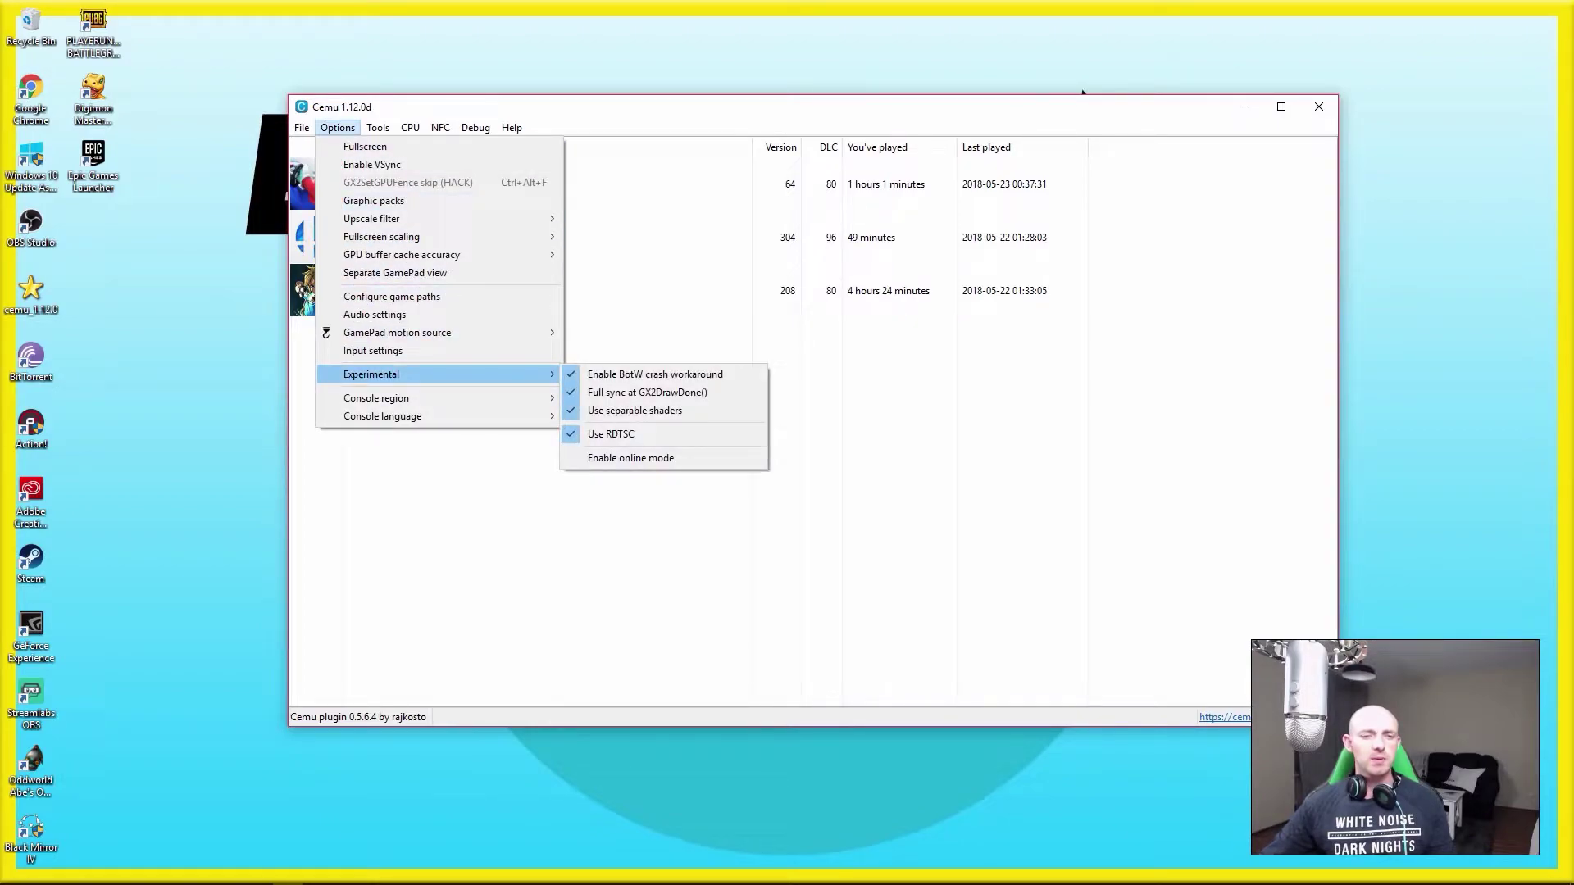
key("Down")
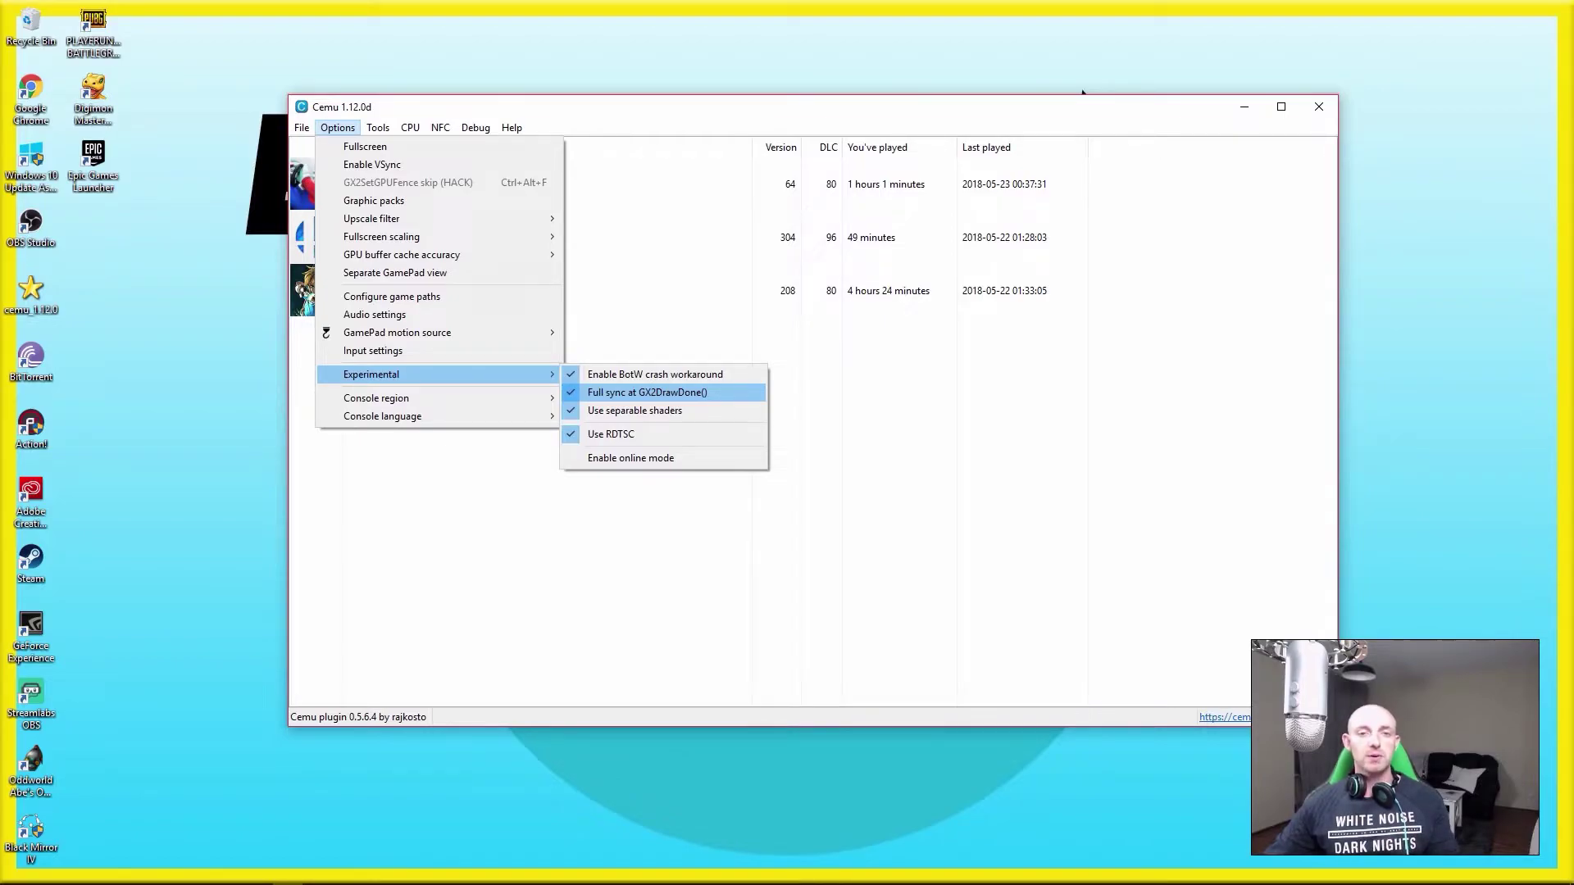
key("Return")
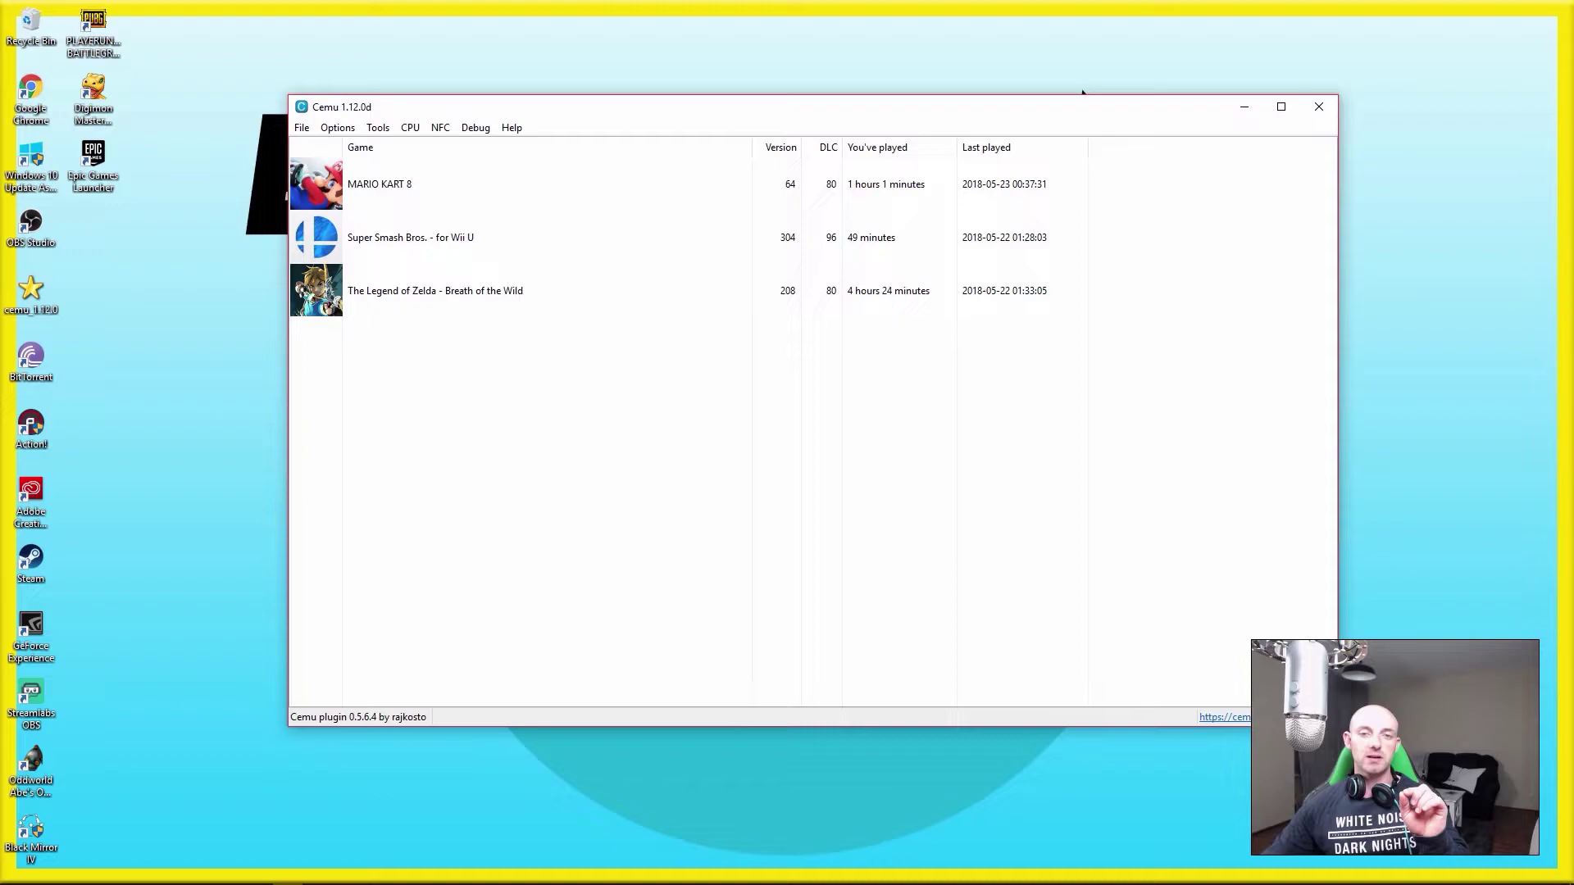
- Uncheck Full sync at GX2DrawDone() under Options > Experimental
left_click(337, 127)
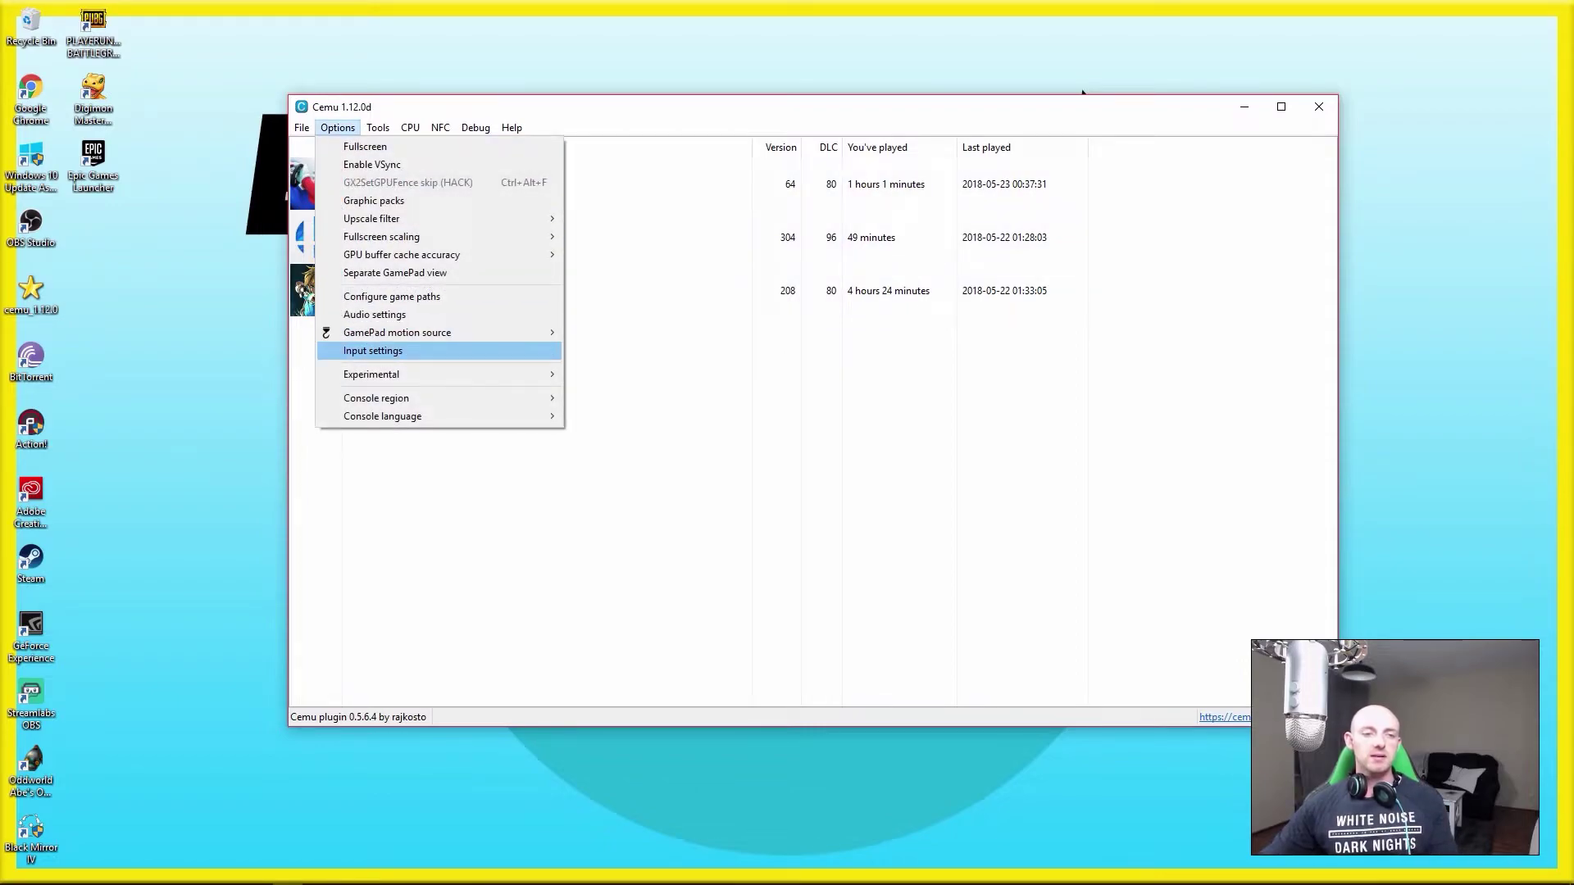
mouse_move(371, 374)
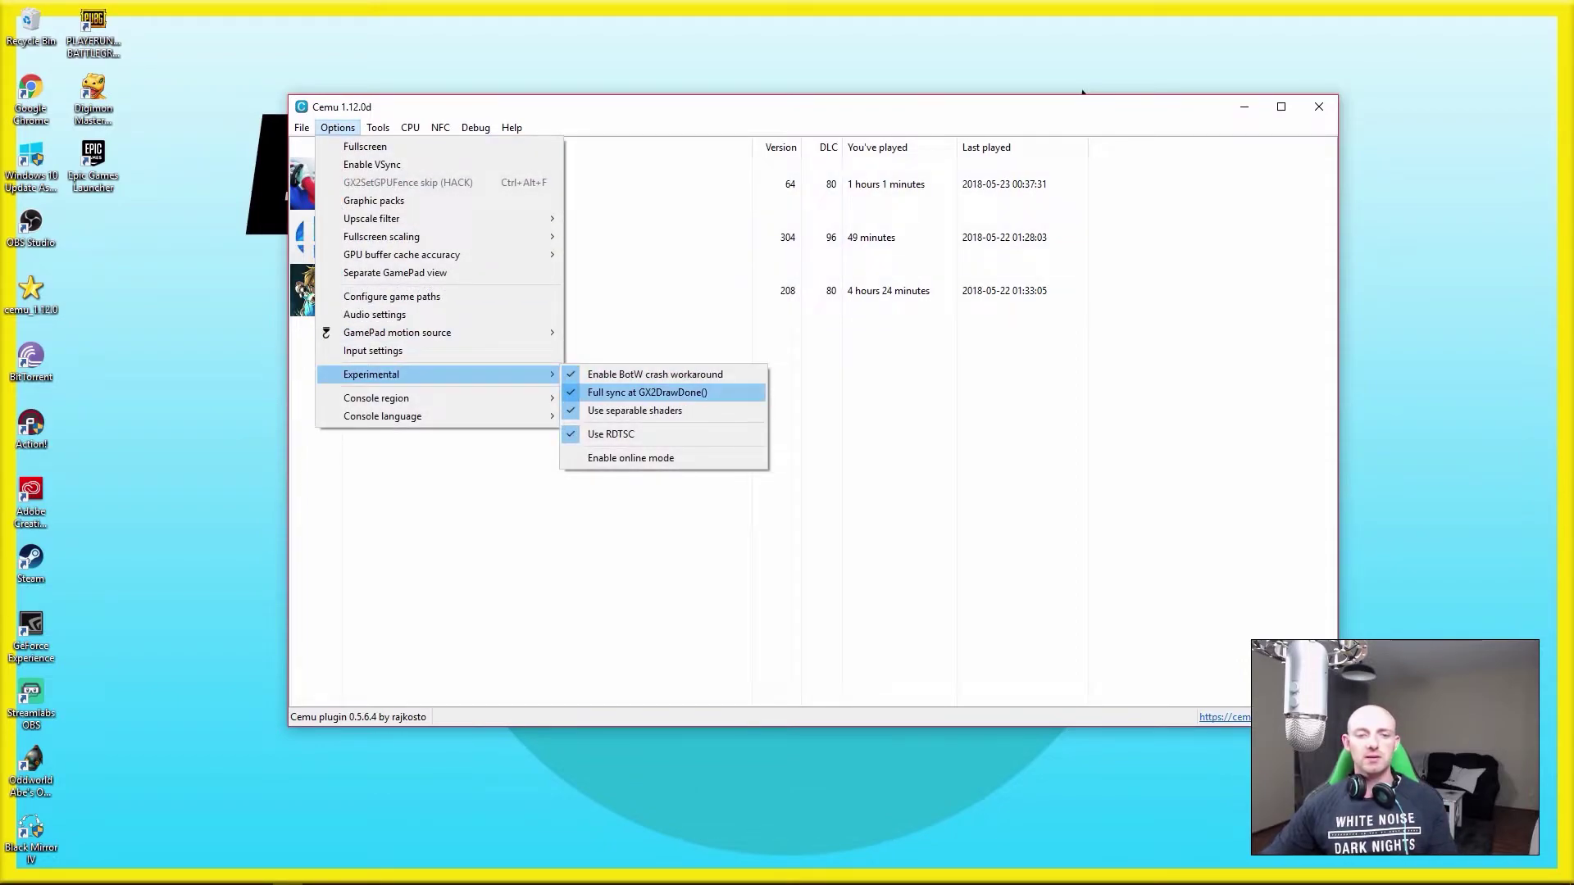
left_click(646, 392)
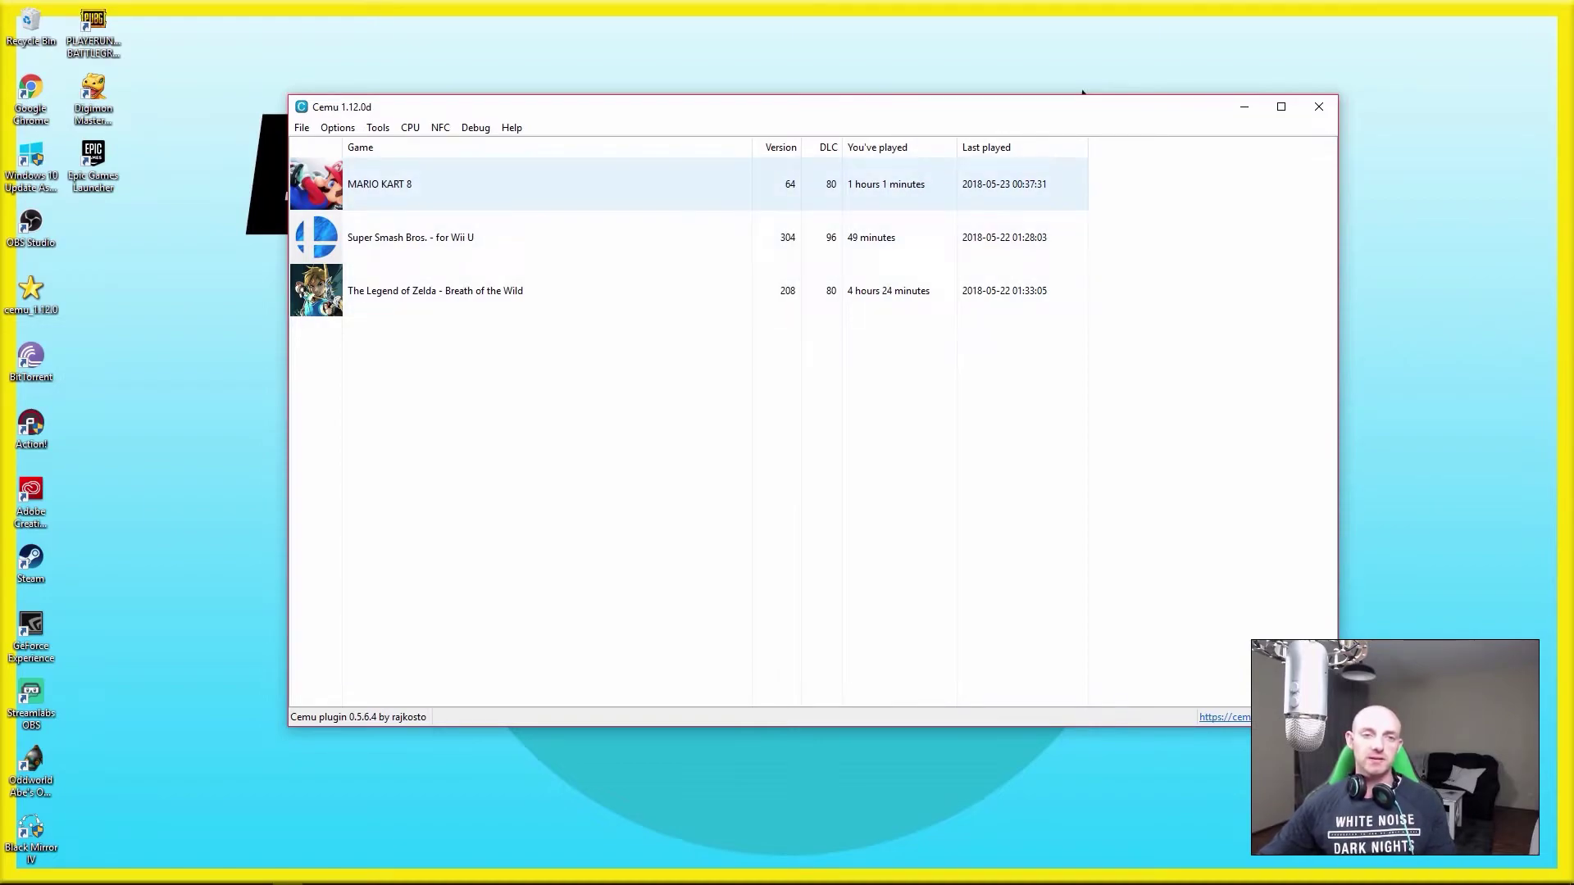
- Launch the selected Mario Kart 8 and let its 11135 cached shaders compile
key("Return")
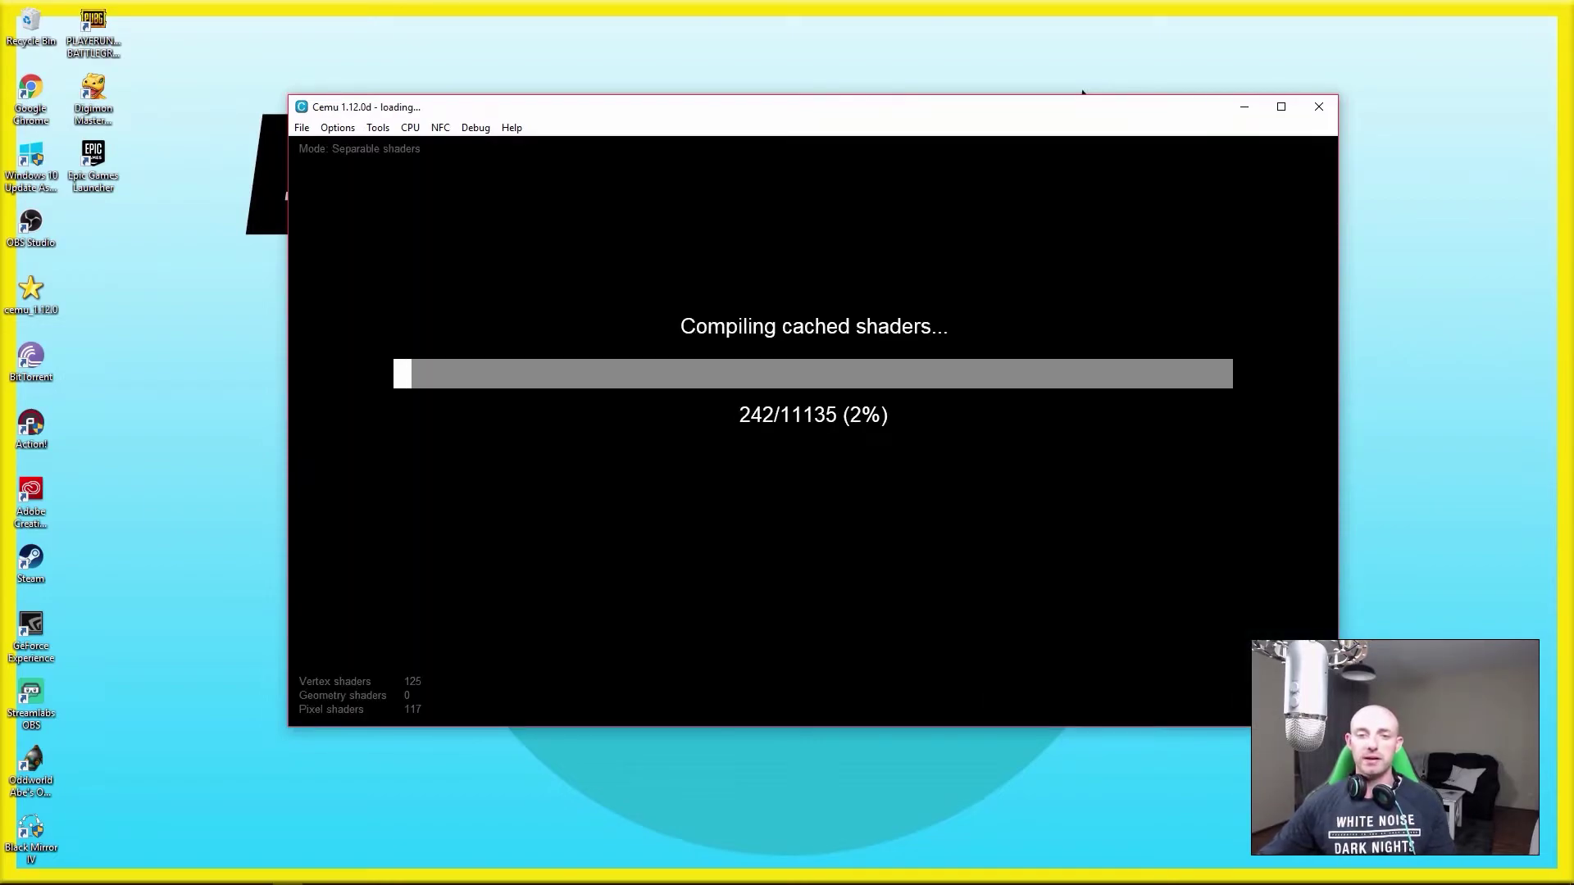